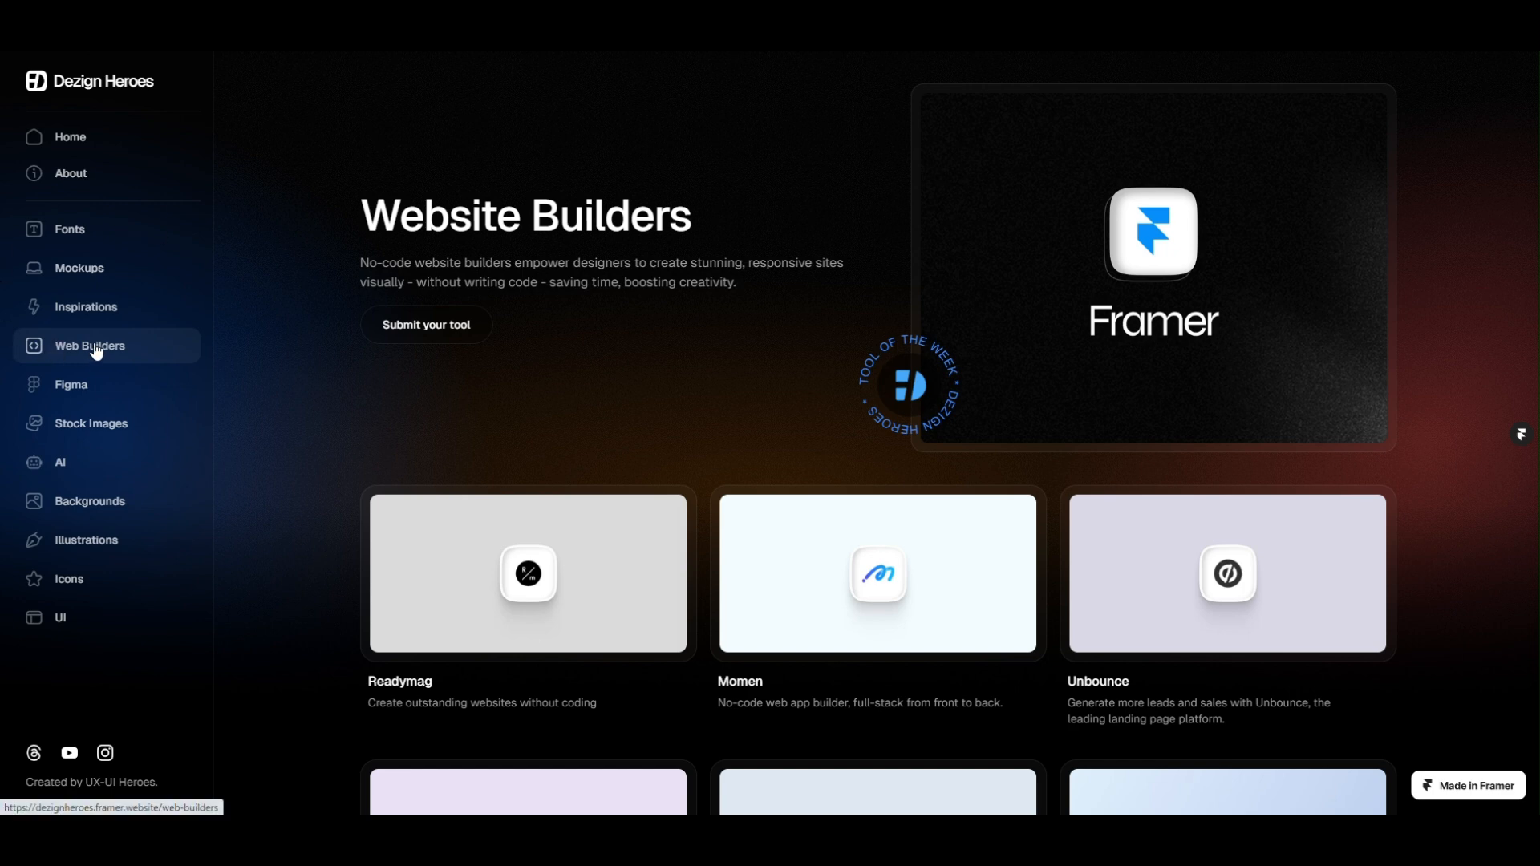
# Open the 10 Web site from the directory's list of website builders
pyautogui.scroll(-1, 806, 376)
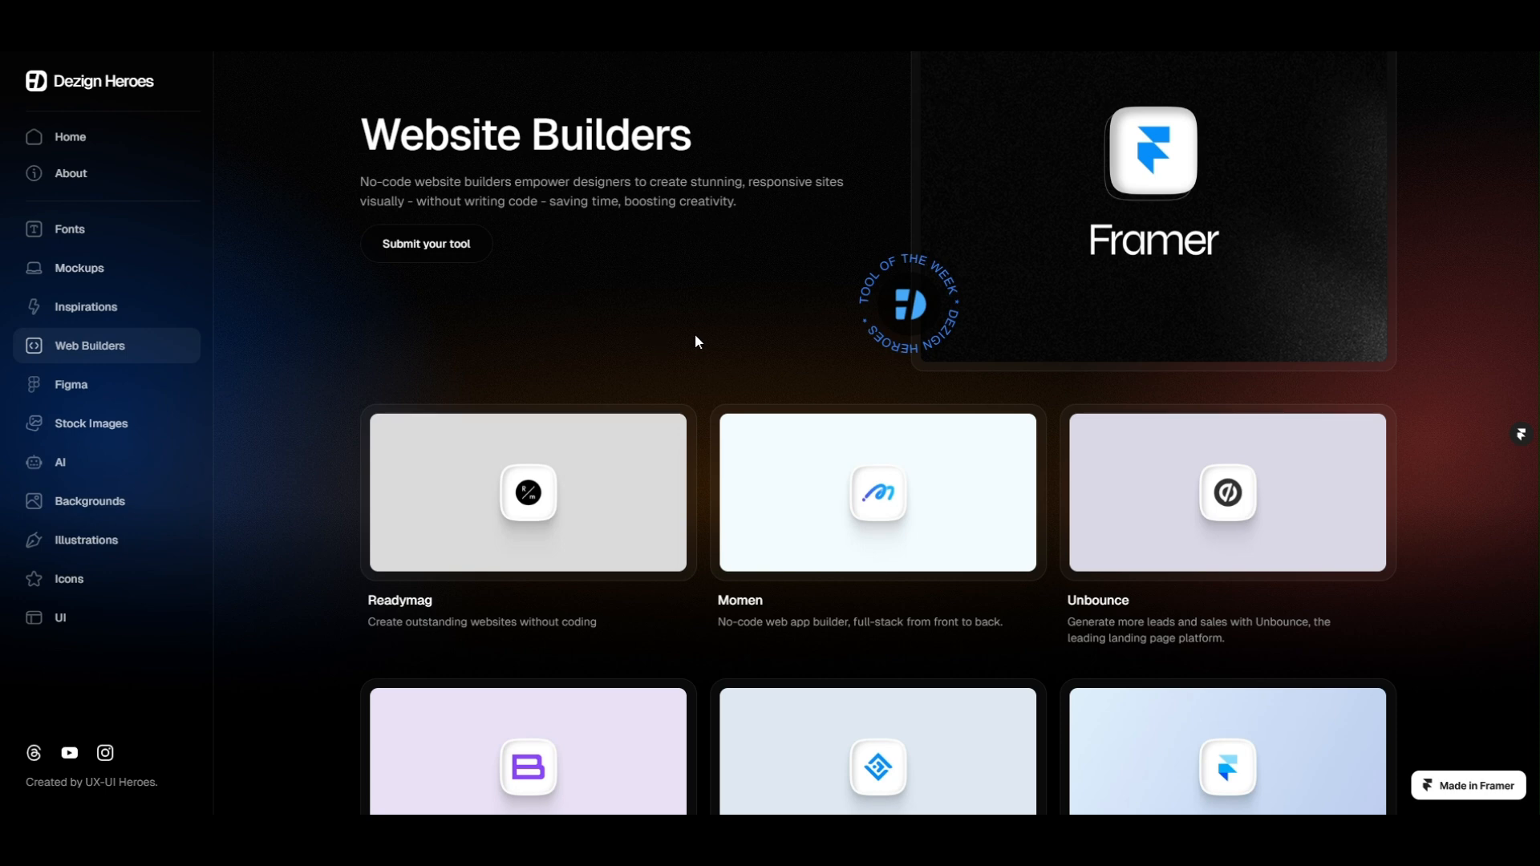
pyautogui.scroll(-3, 751, 293)
pyautogui.scroll(-1, 754, 299)
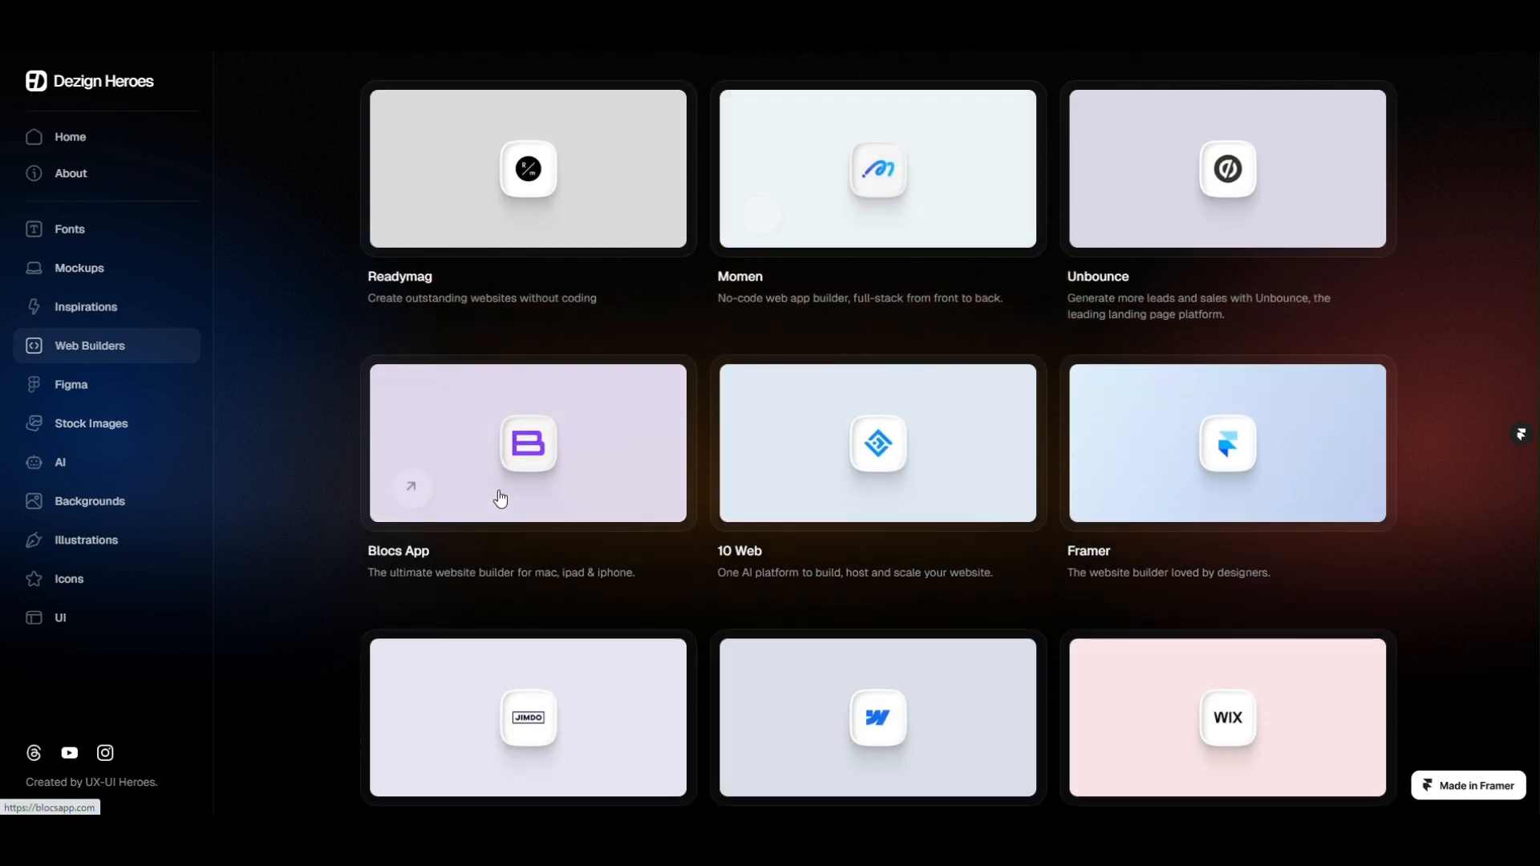
pyautogui.click(829, 482)
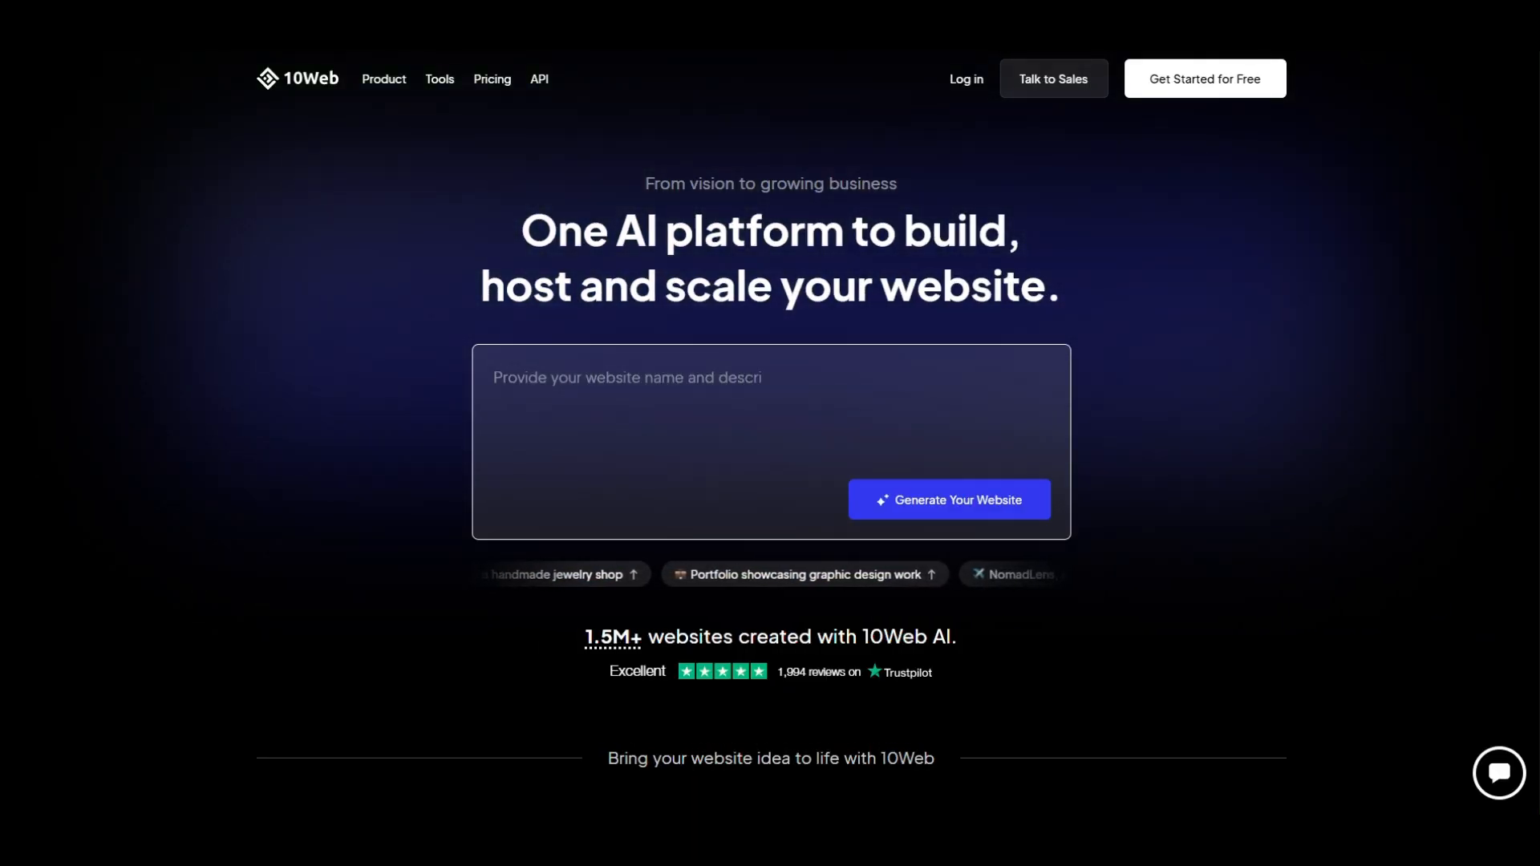
# Begin the website description with "I need graphic designer portfolio website with dark blue theme and 4 section with hero header,"
pyautogui.click(728, 392)
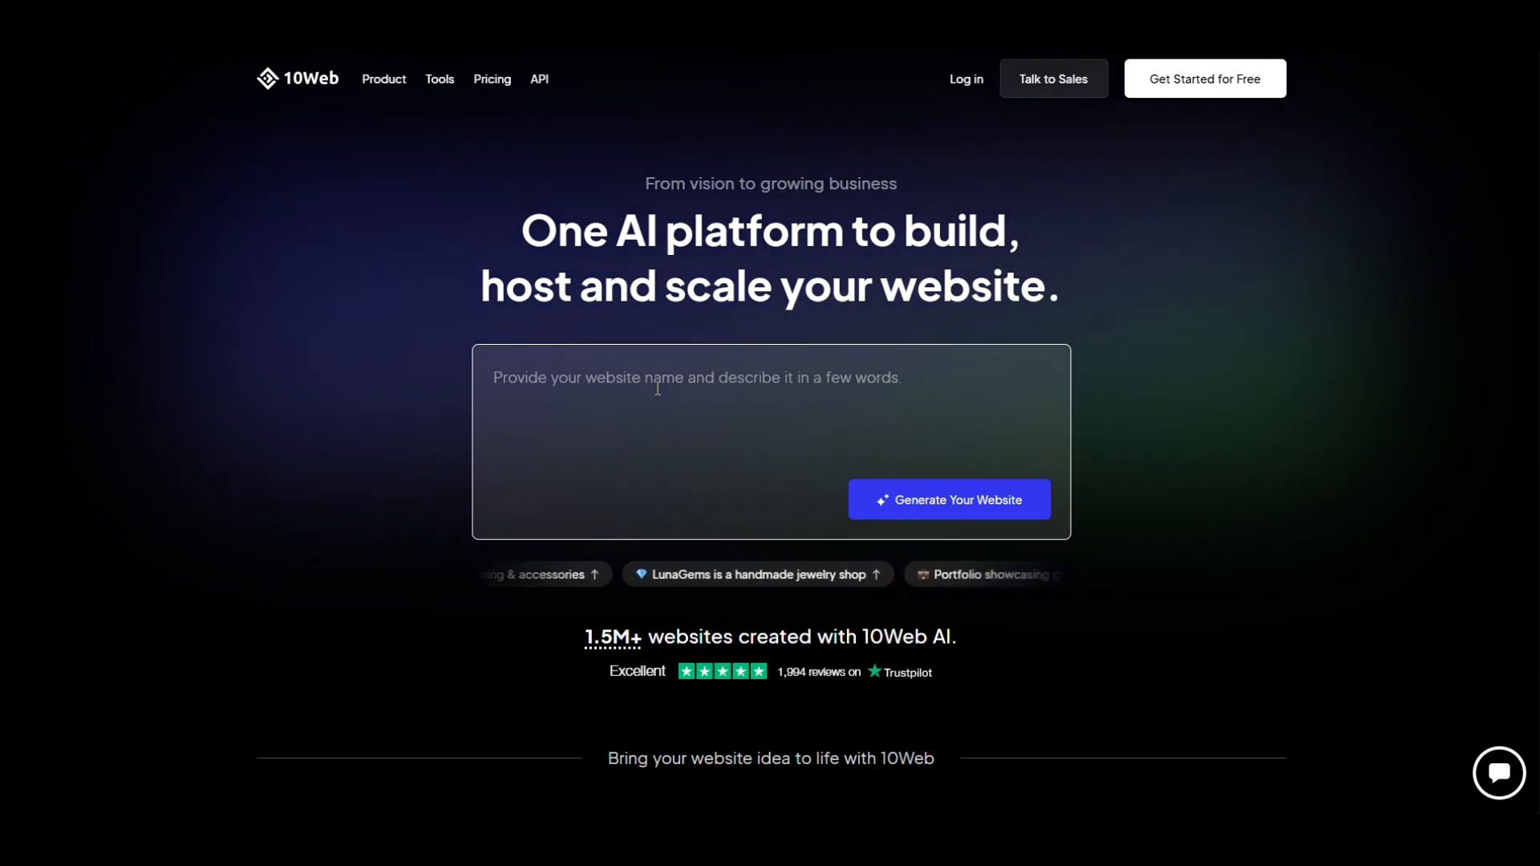
pyautogui.write('I need')
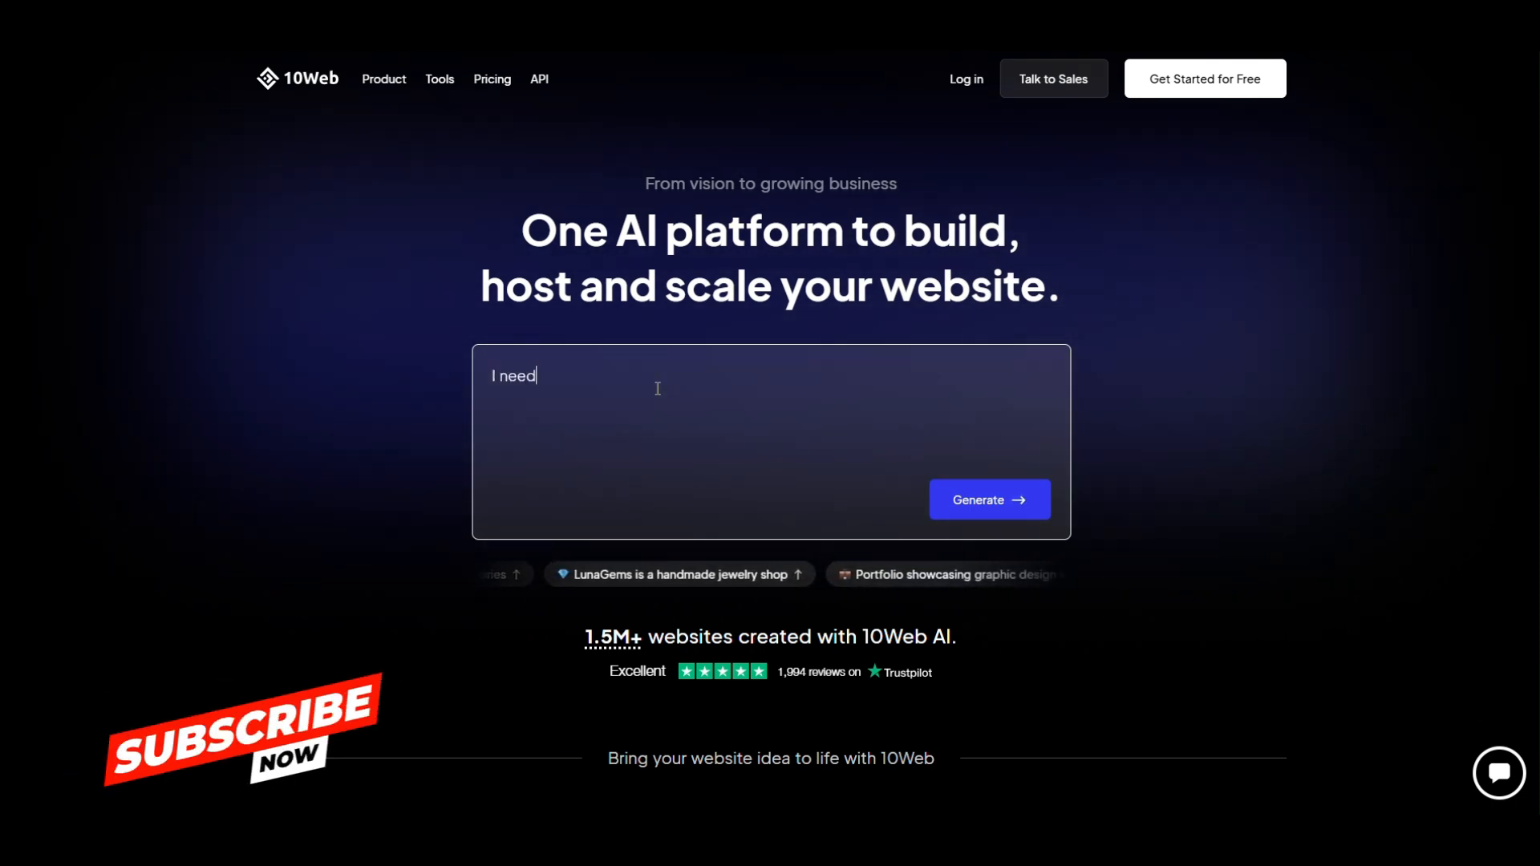
pyautogui.write(' graphic')
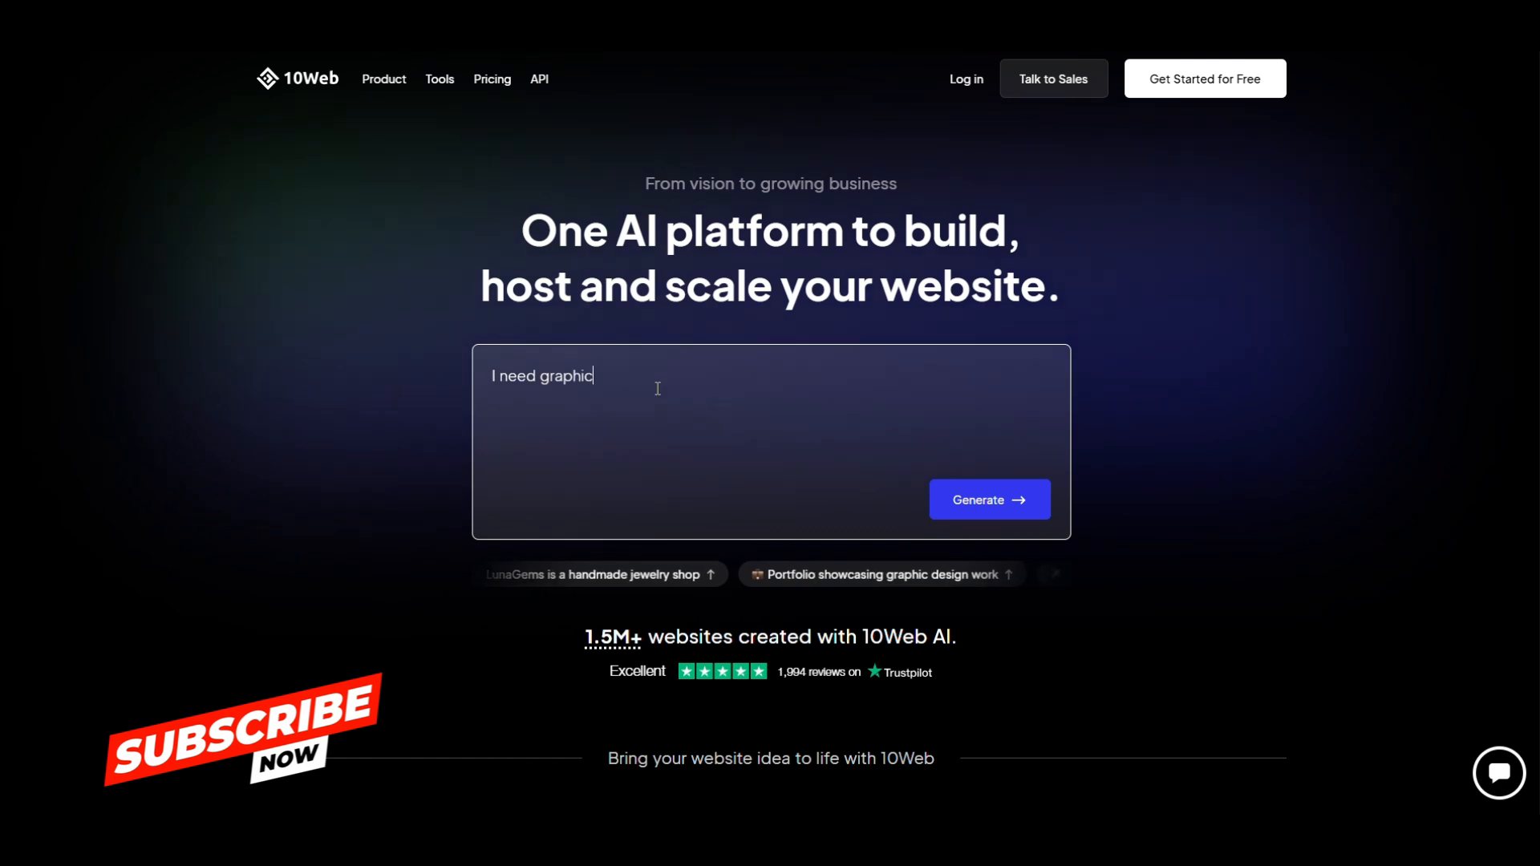
pyautogui.write(' designer por')
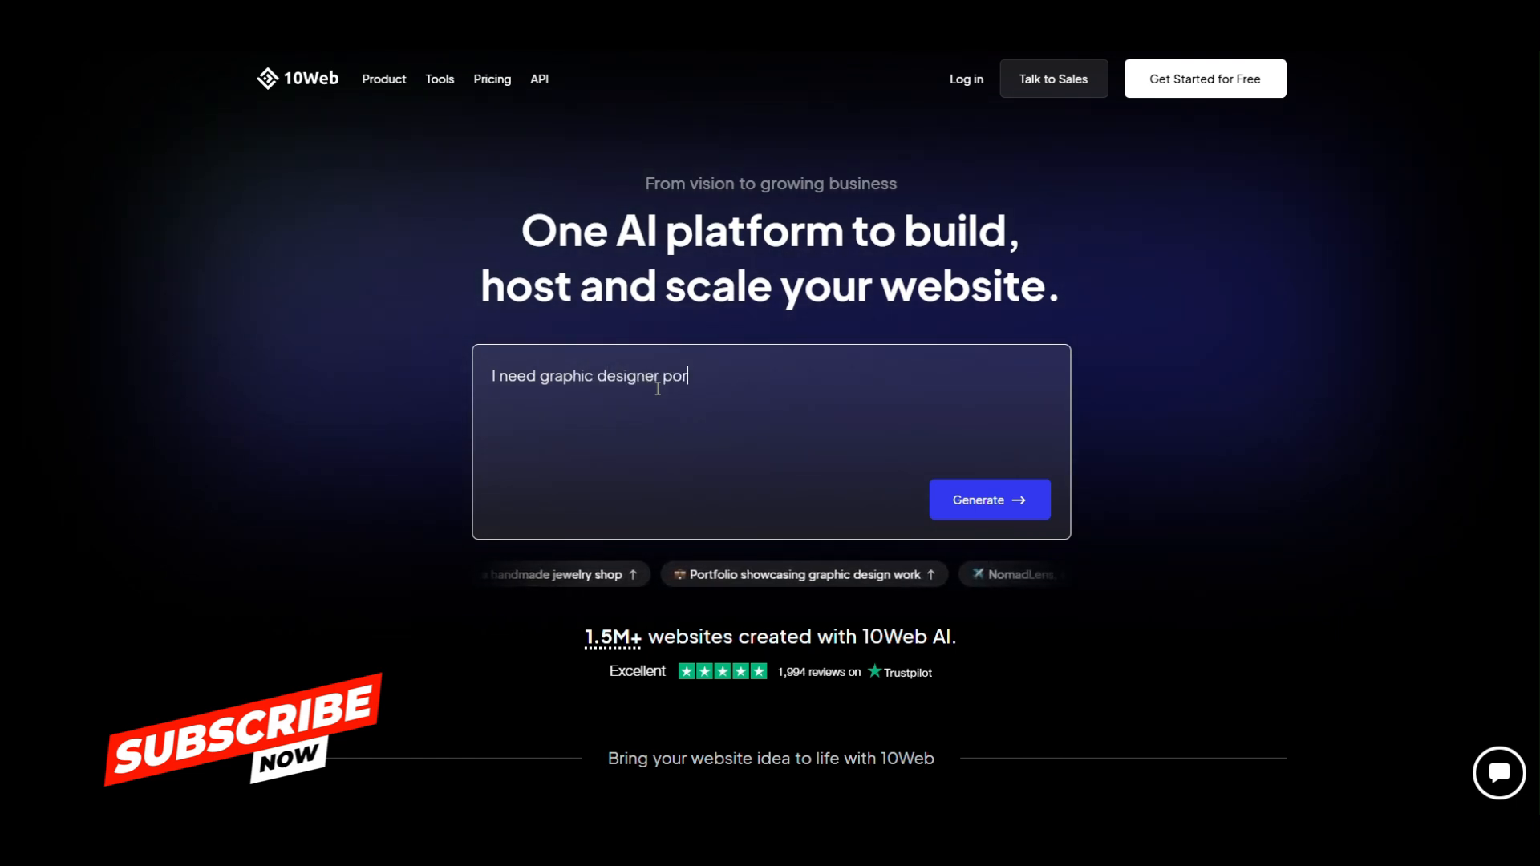
pyautogui.write('tfolio website wi')
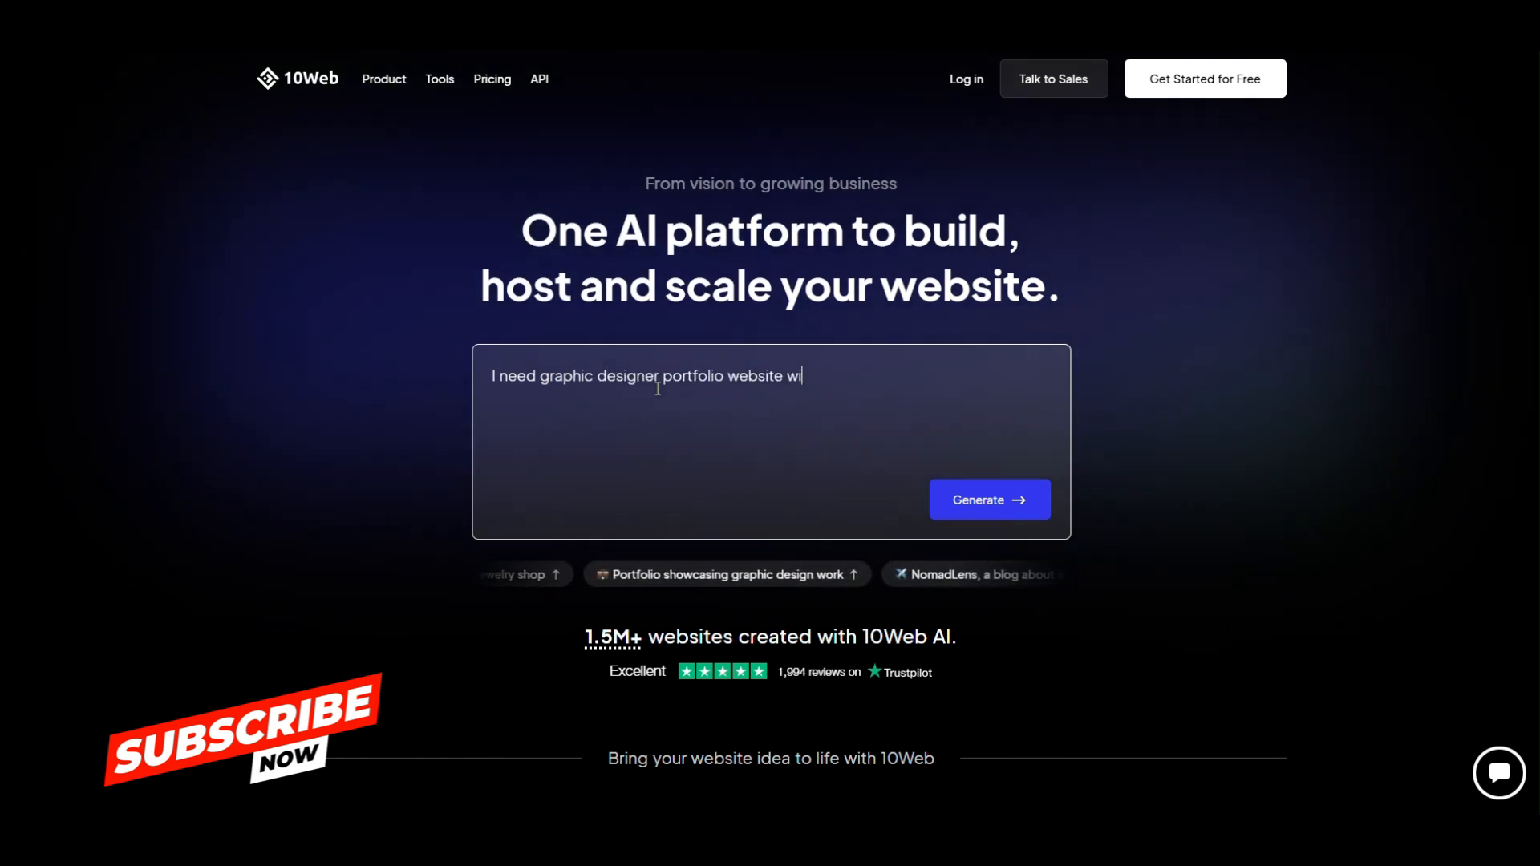
pyautogui.write('th dark blue th')
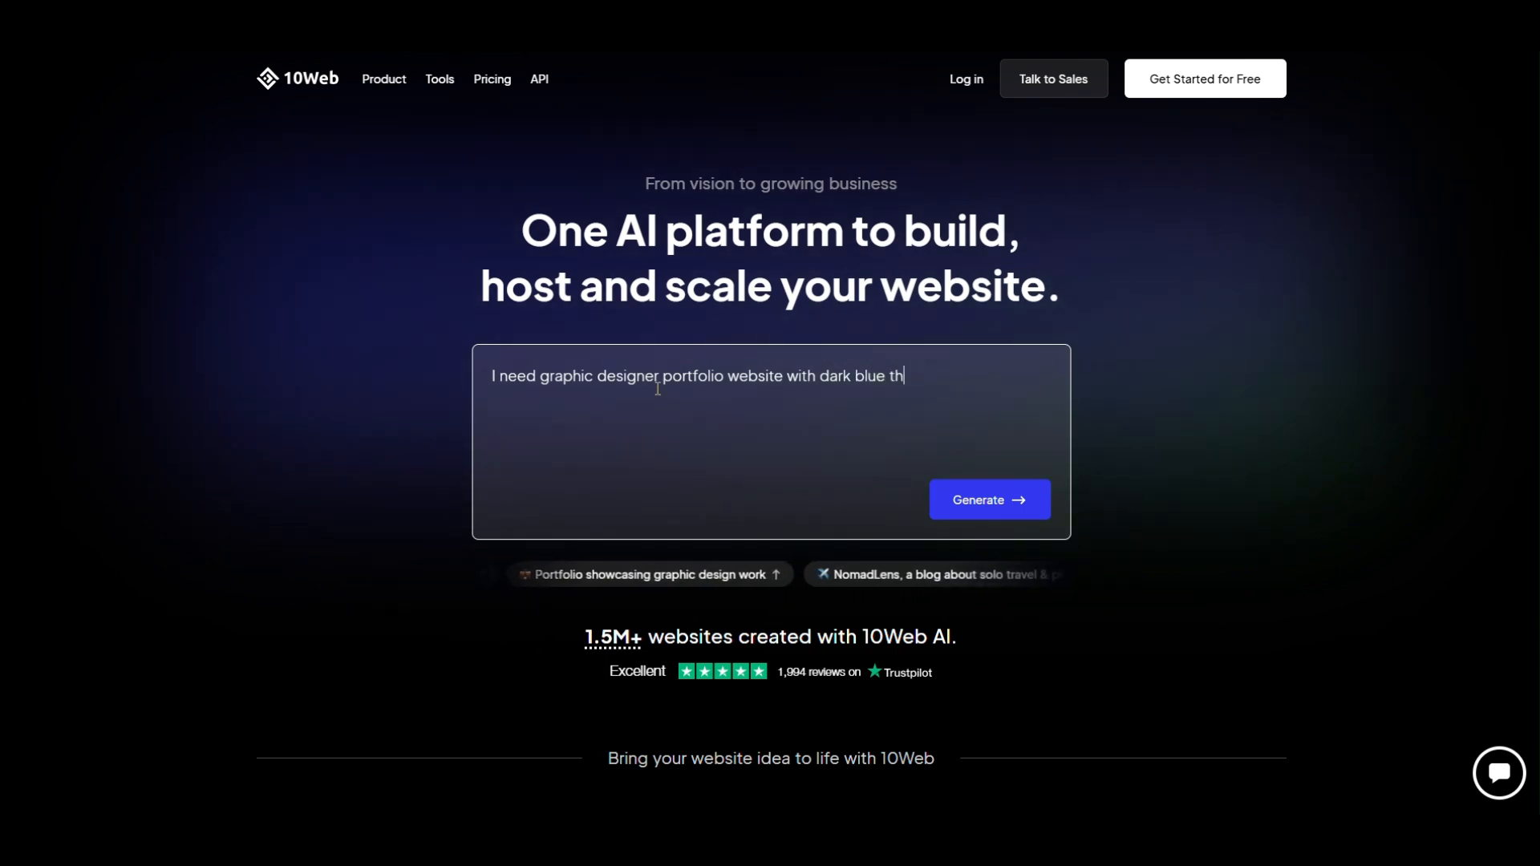
pyautogui.write('eme and 4 sec')
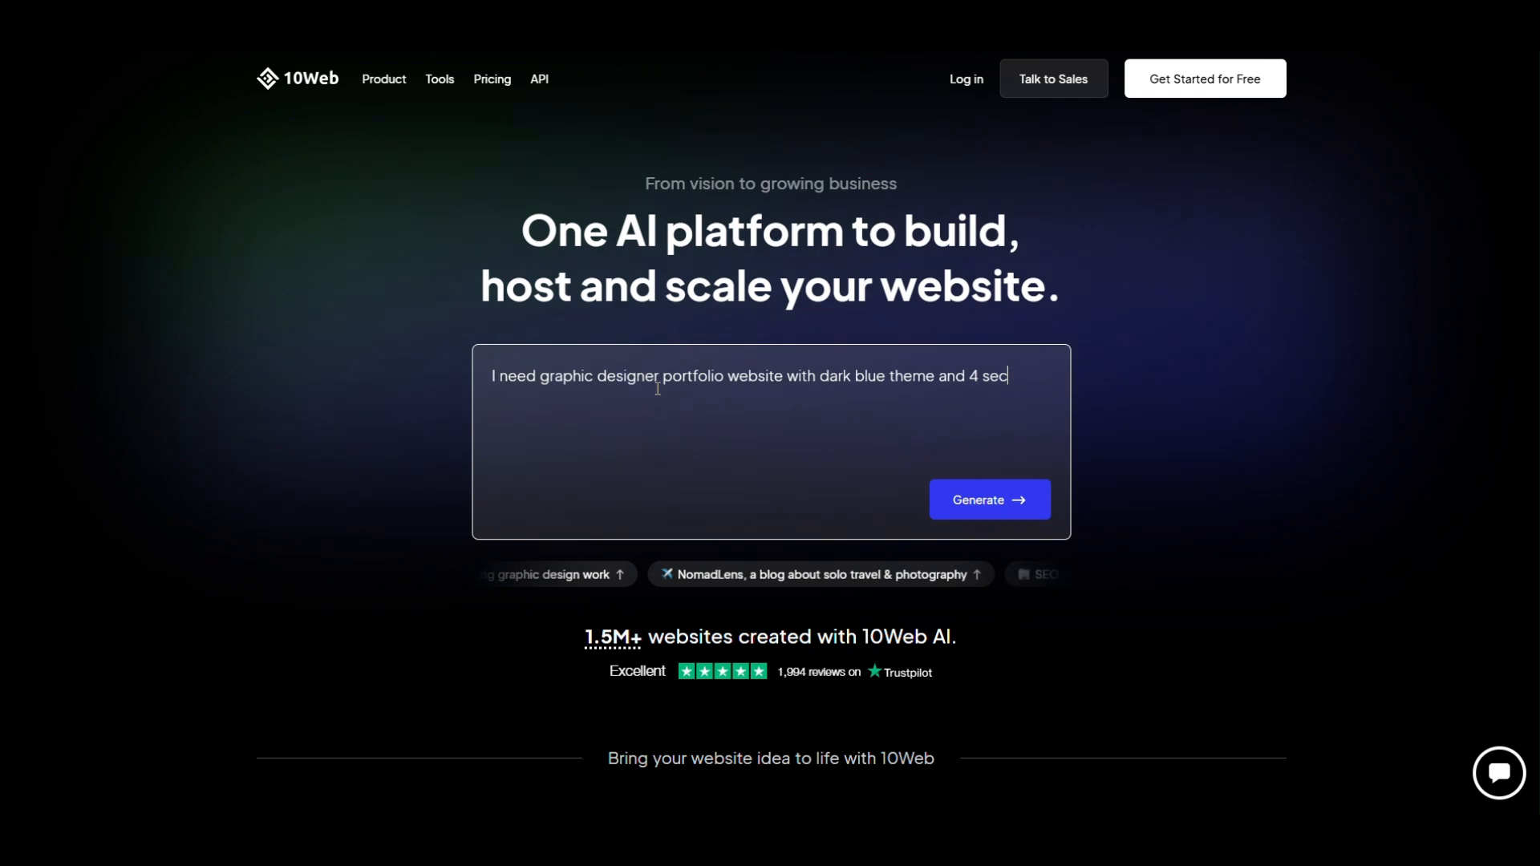
pyautogui.write('tion with')
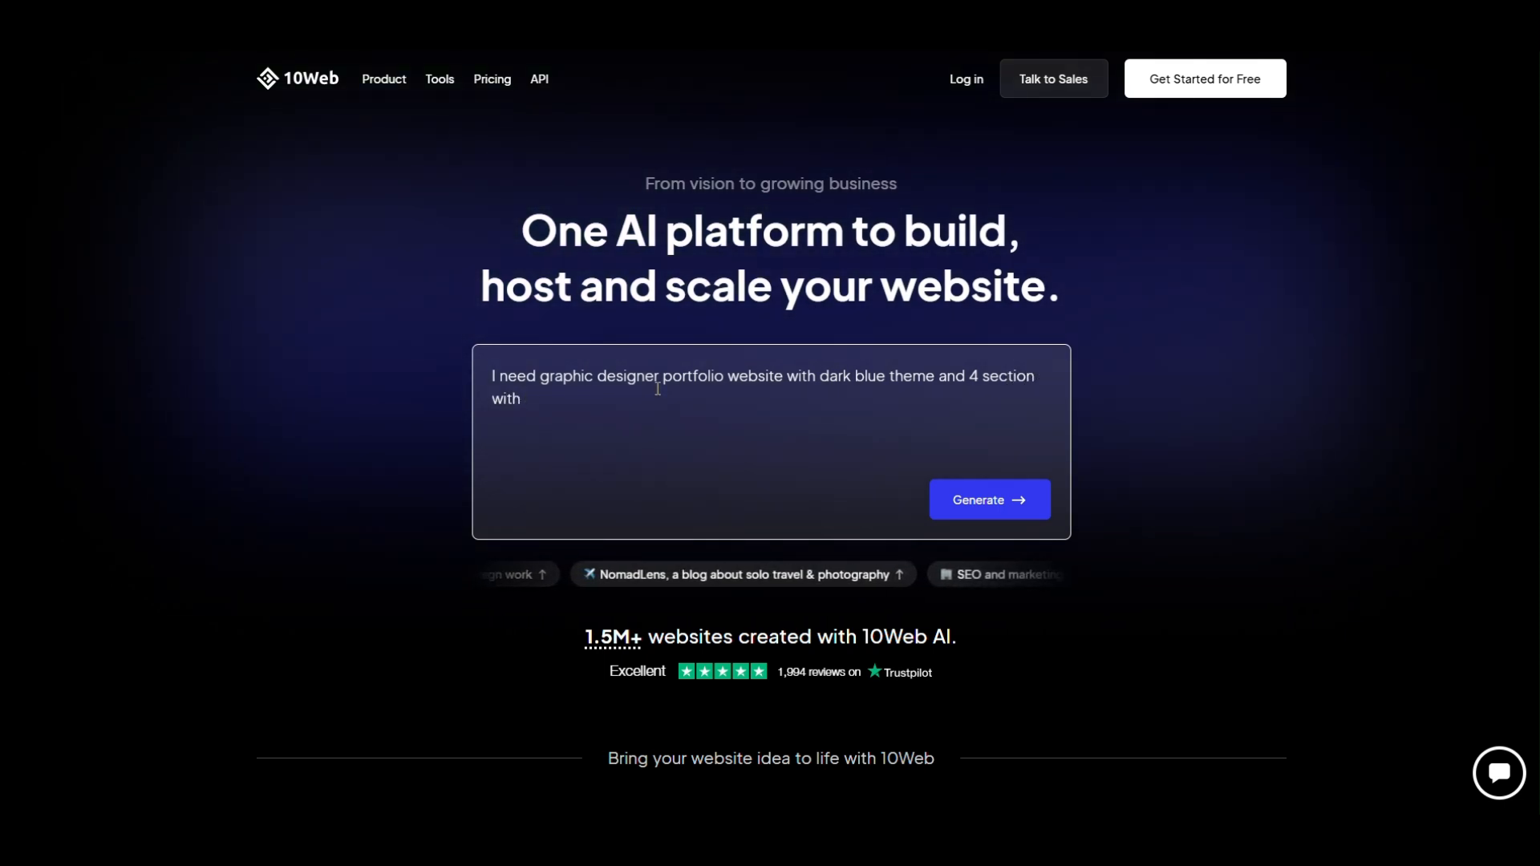
pyautogui.write(' hero header,')
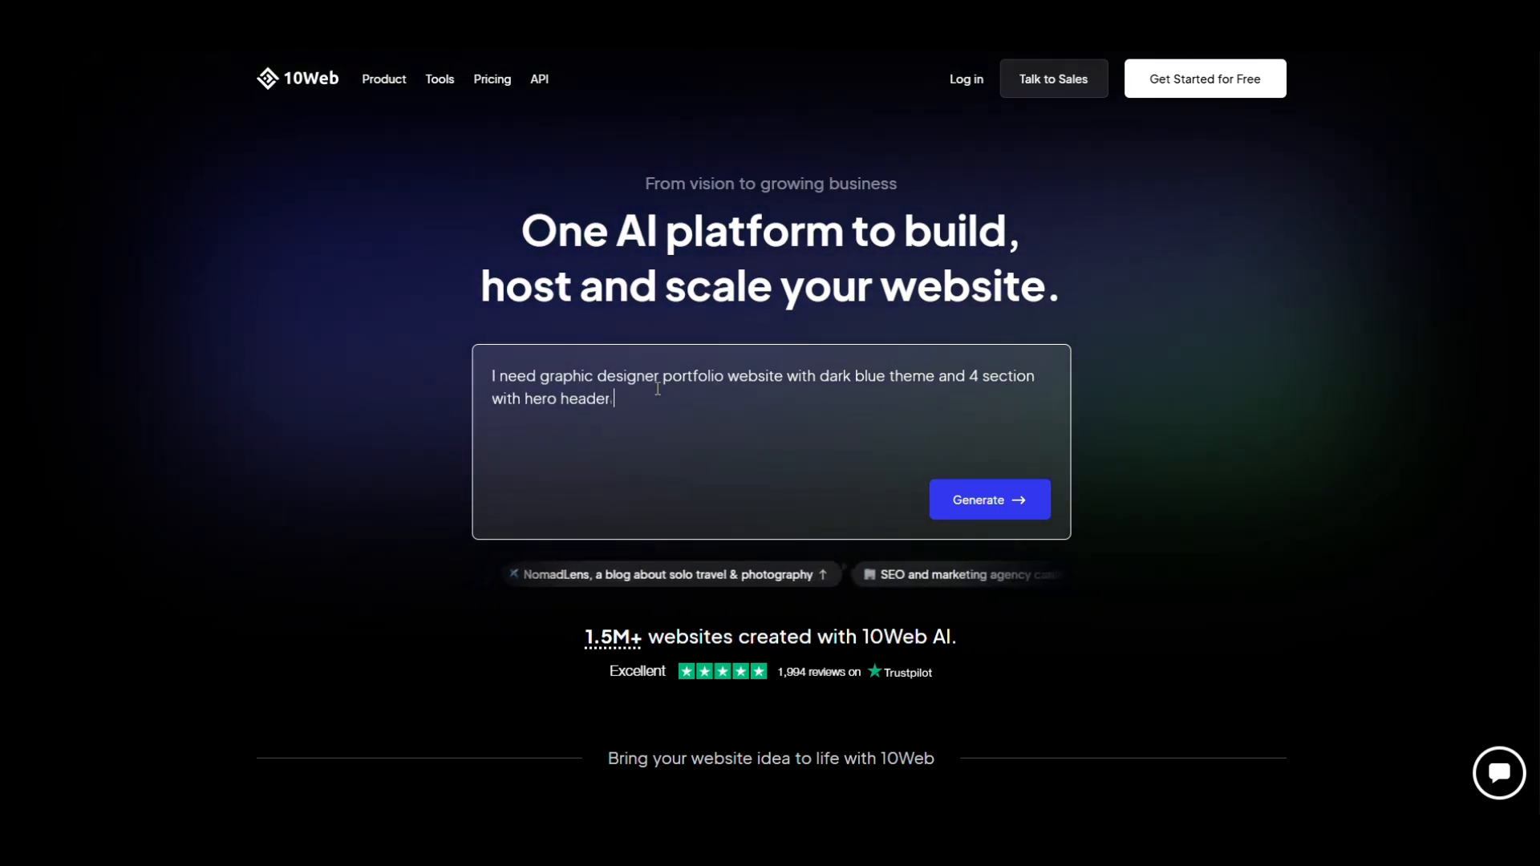
# Complete the description with "work services and my wor and footer", correcting the typos in "and footer", and generate the website
pyautogui.write(' work')
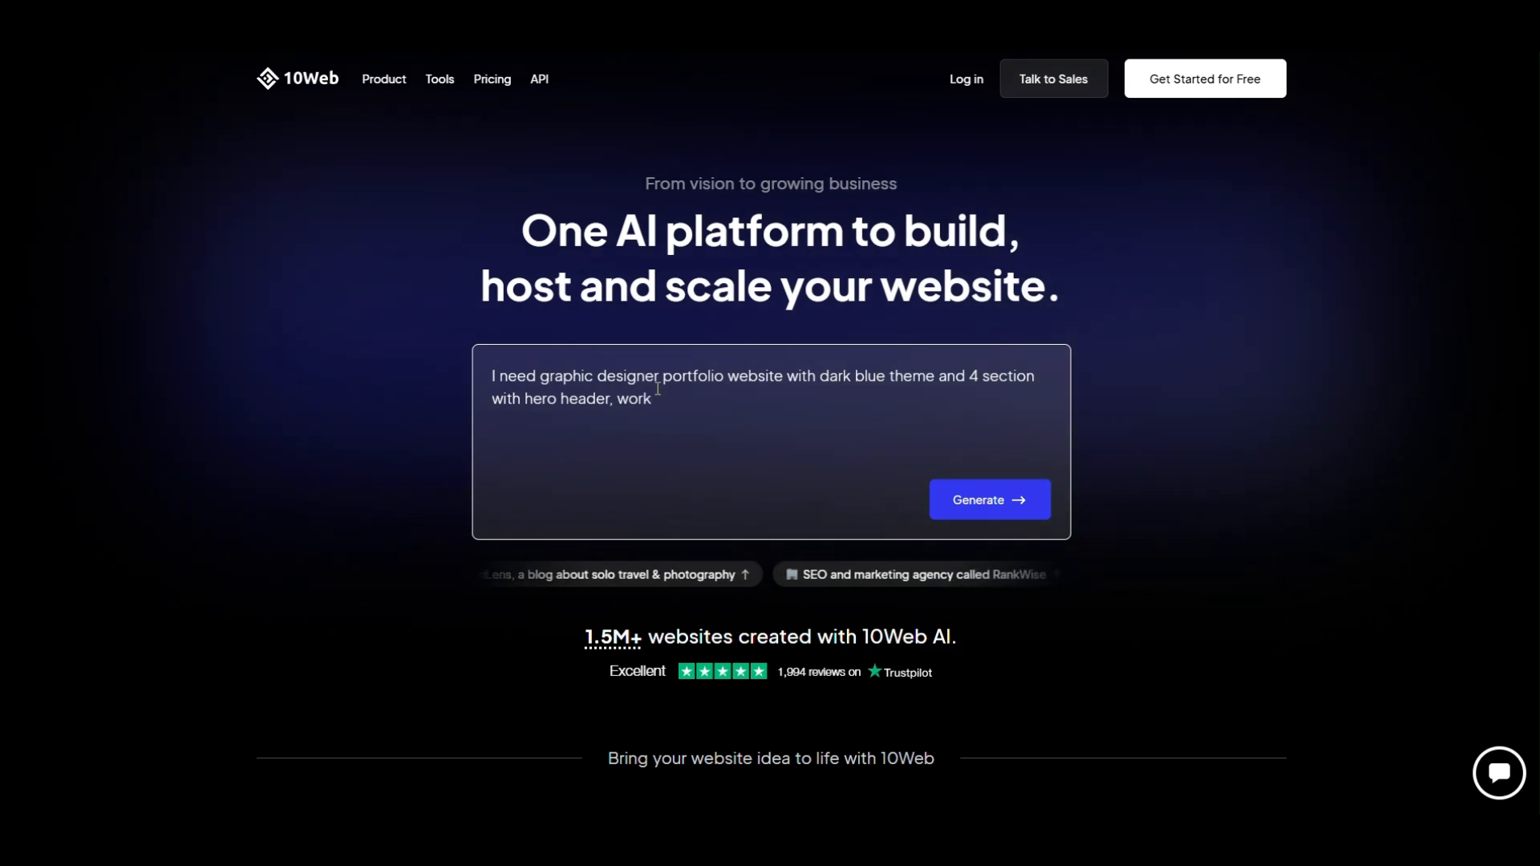
pyautogui.write(' services and')
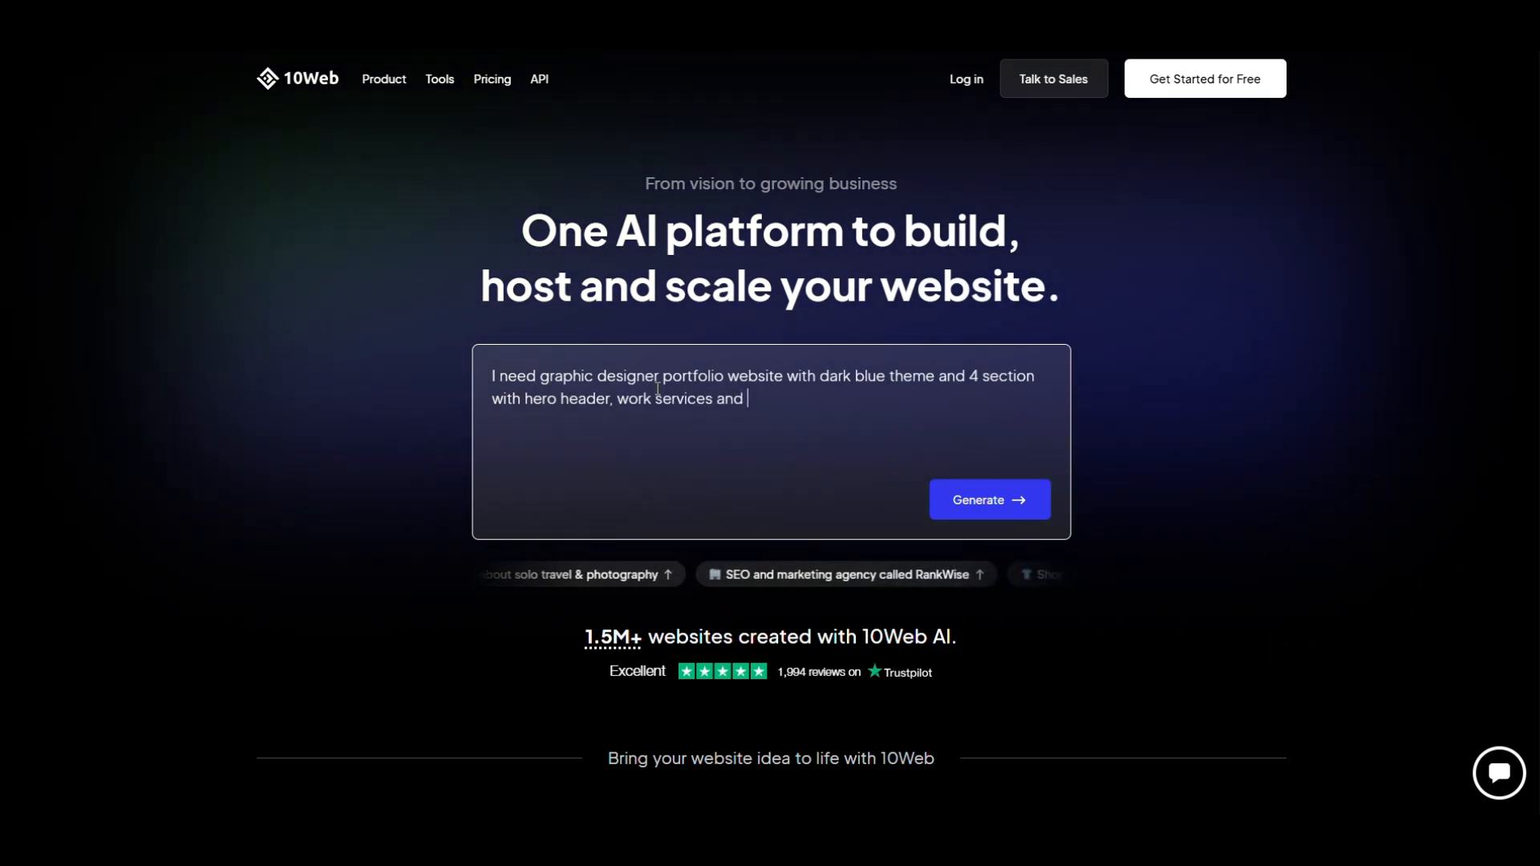
pyautogui.write(' my ')
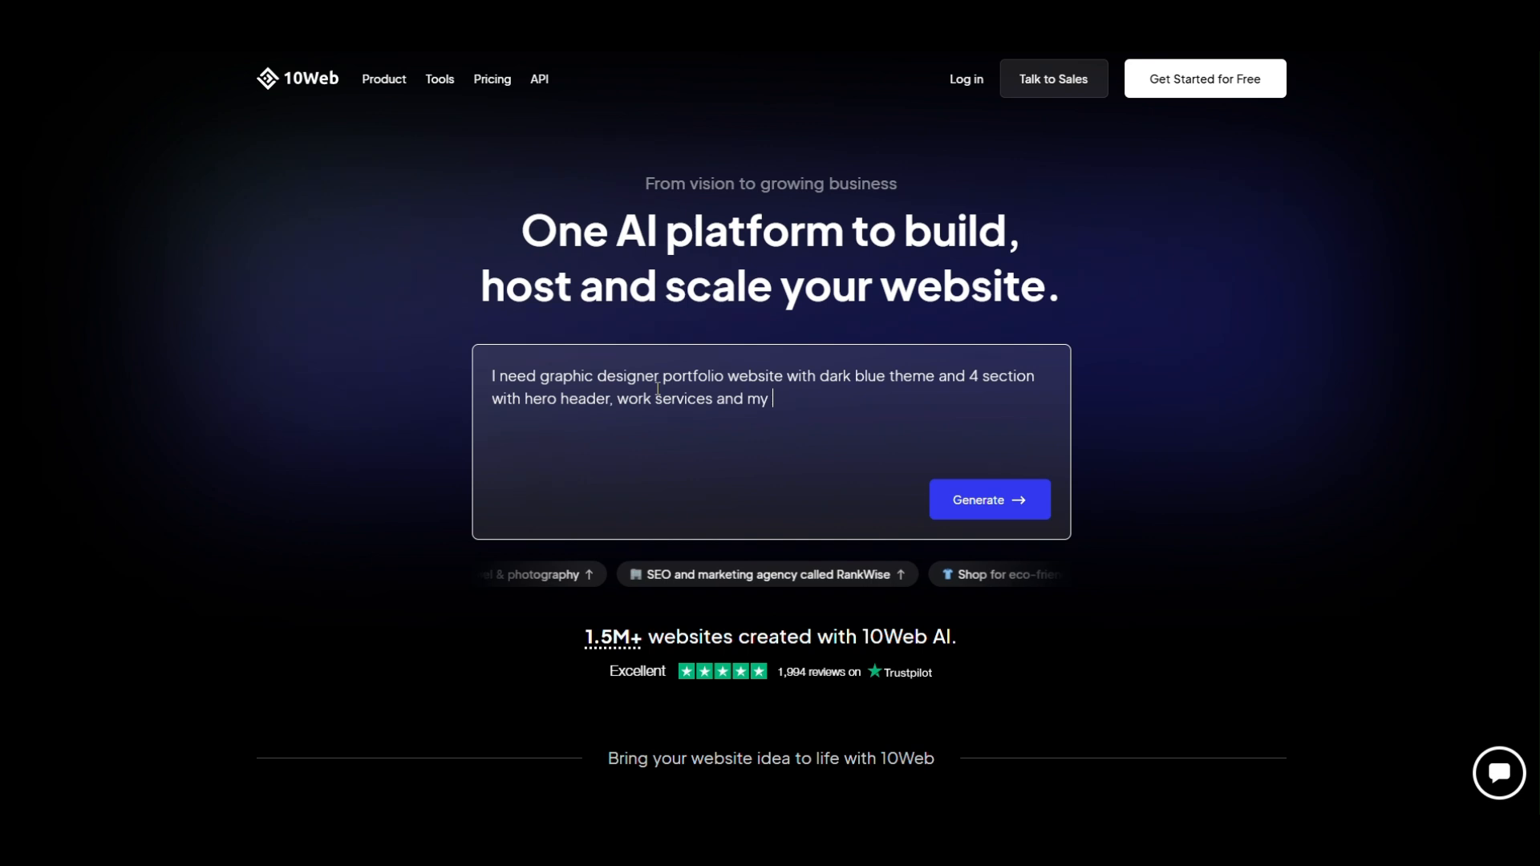
pyautogui.write('wor andf footyer')
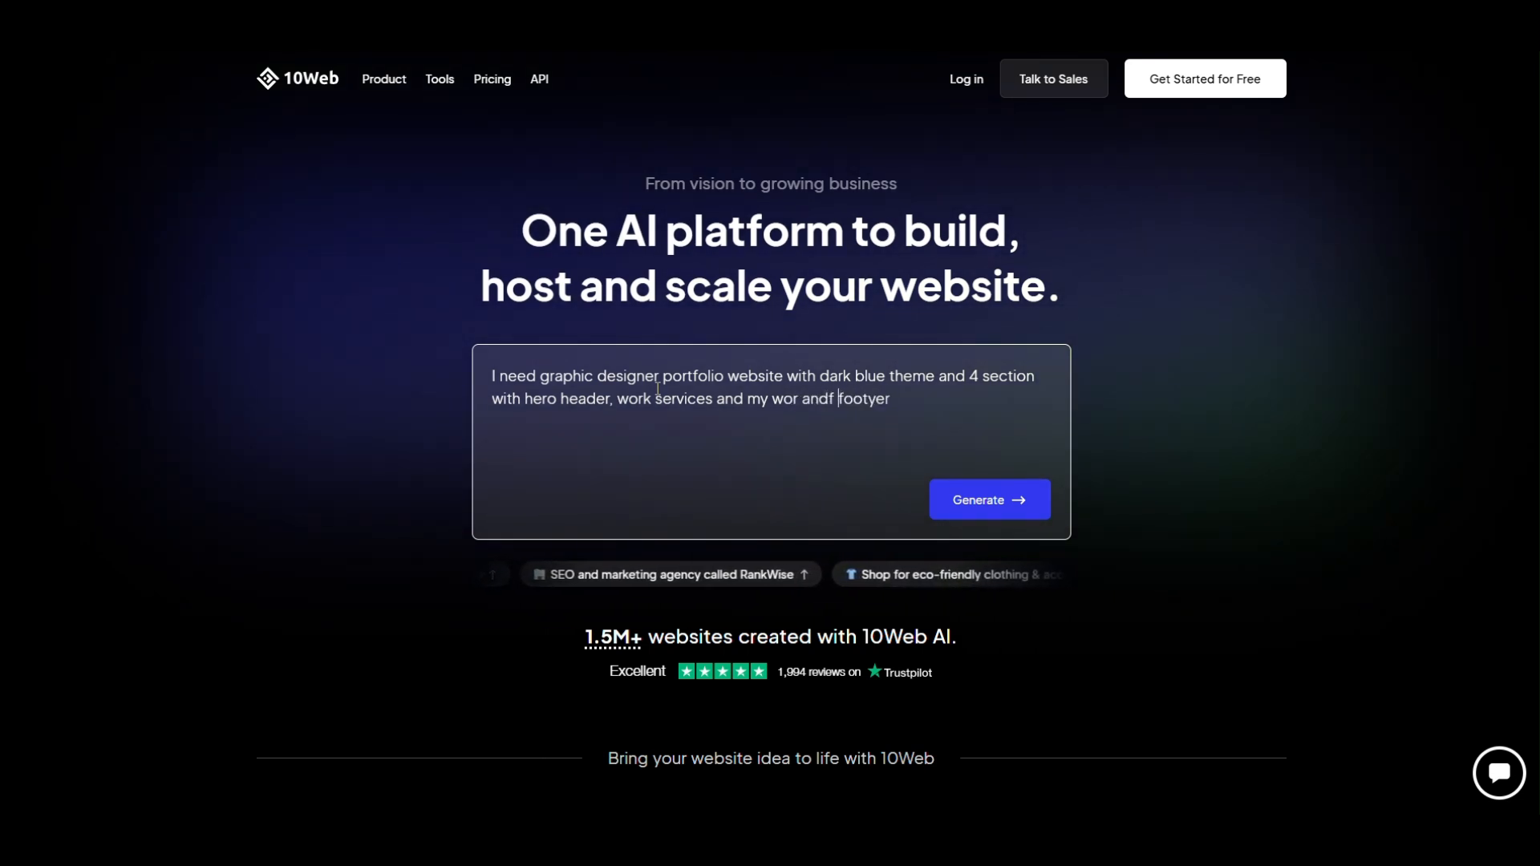
pyautogui.press('Left')
pyautogui.press('BackSpace')
pyautogui.press('Right')
pyautogui.hotkey('ctrl', 'shift', 'Right')
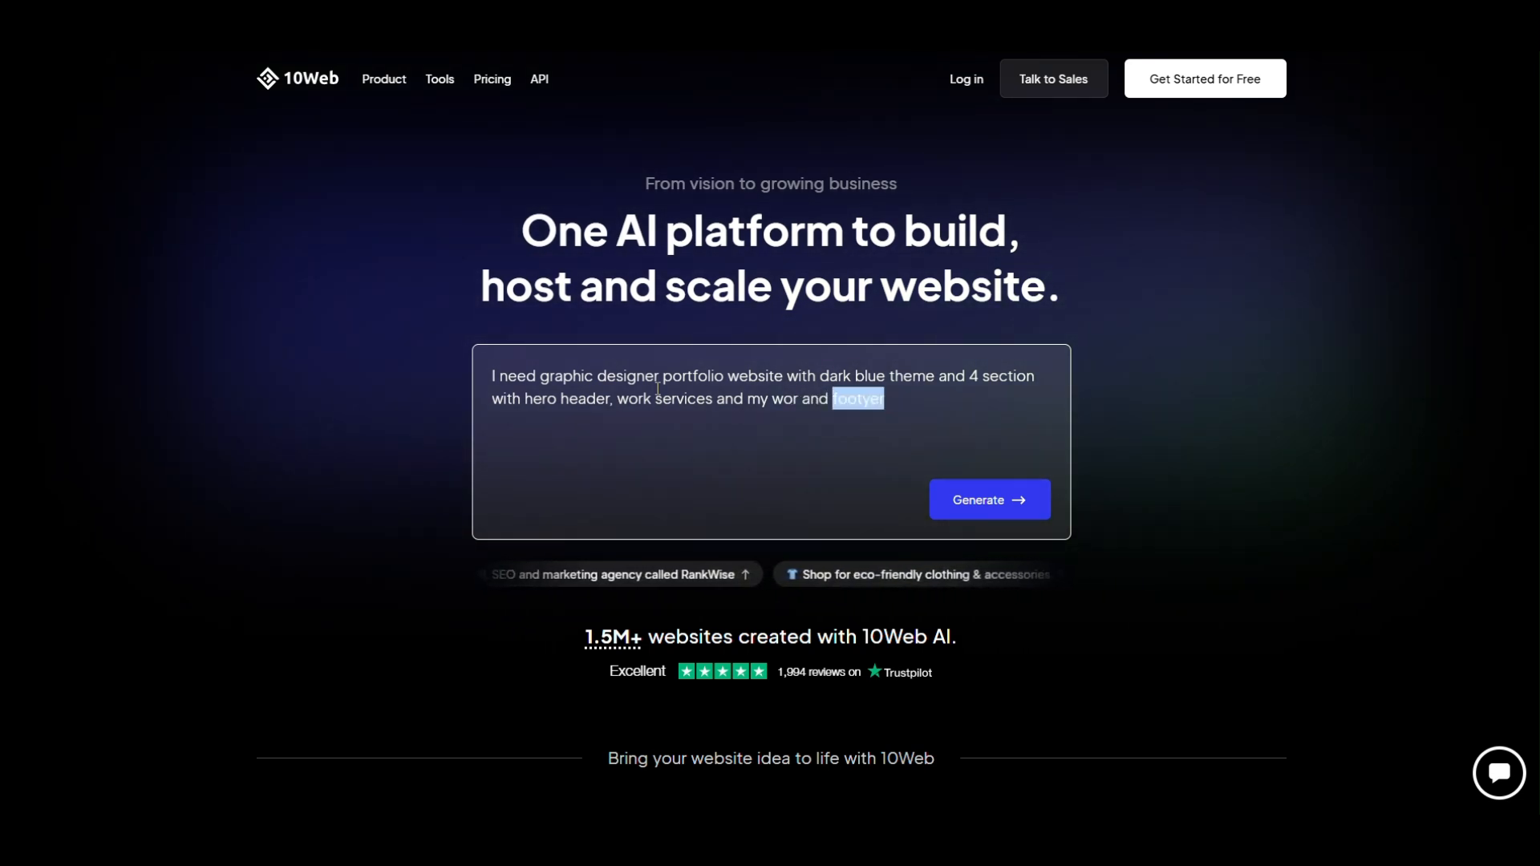
pyautogui.write('footer')
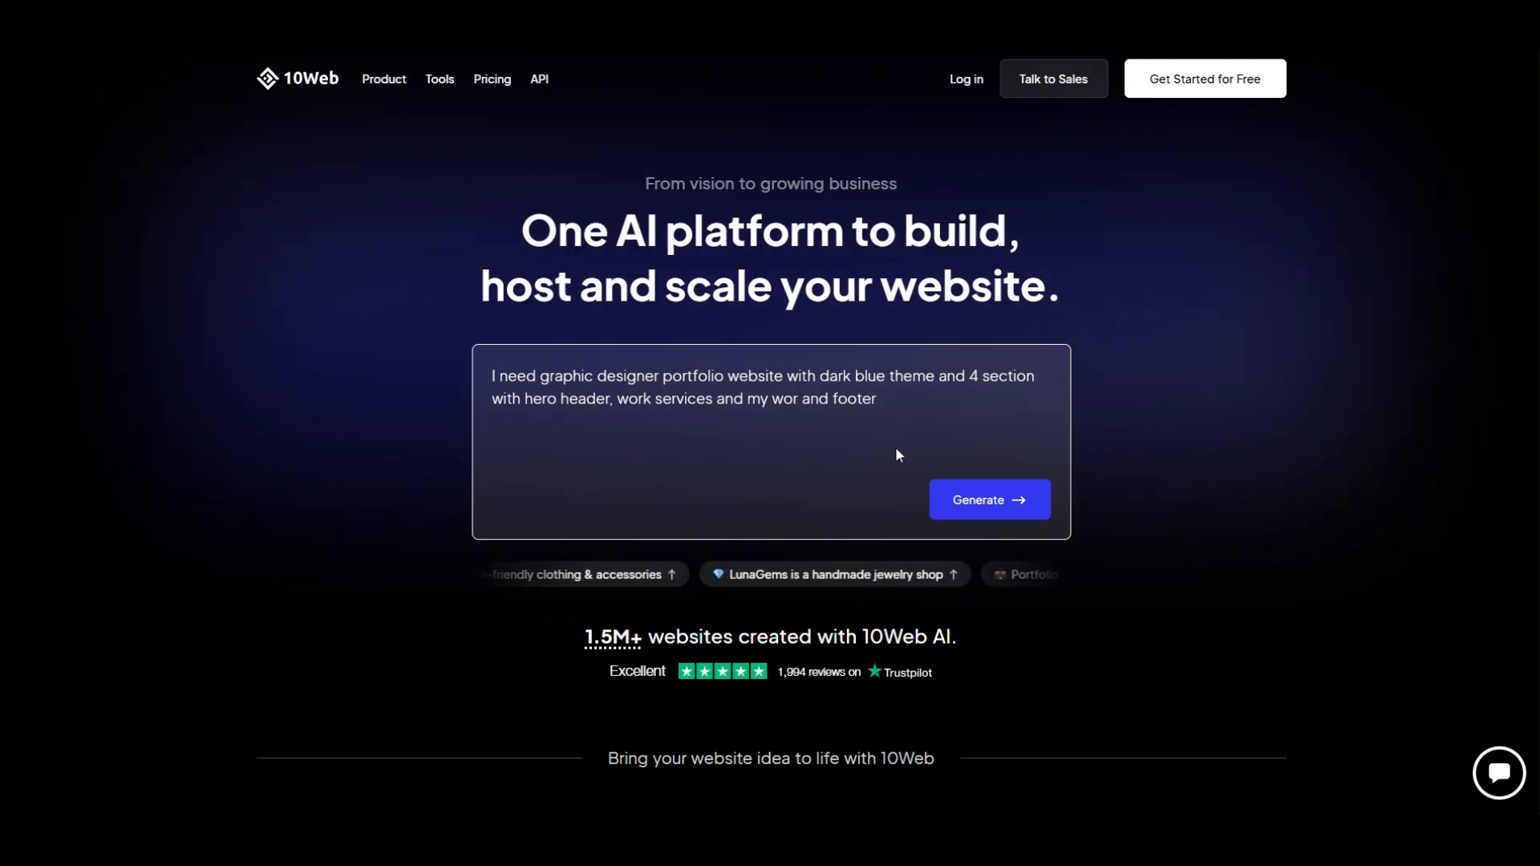
pyautogui.click(987, 492)
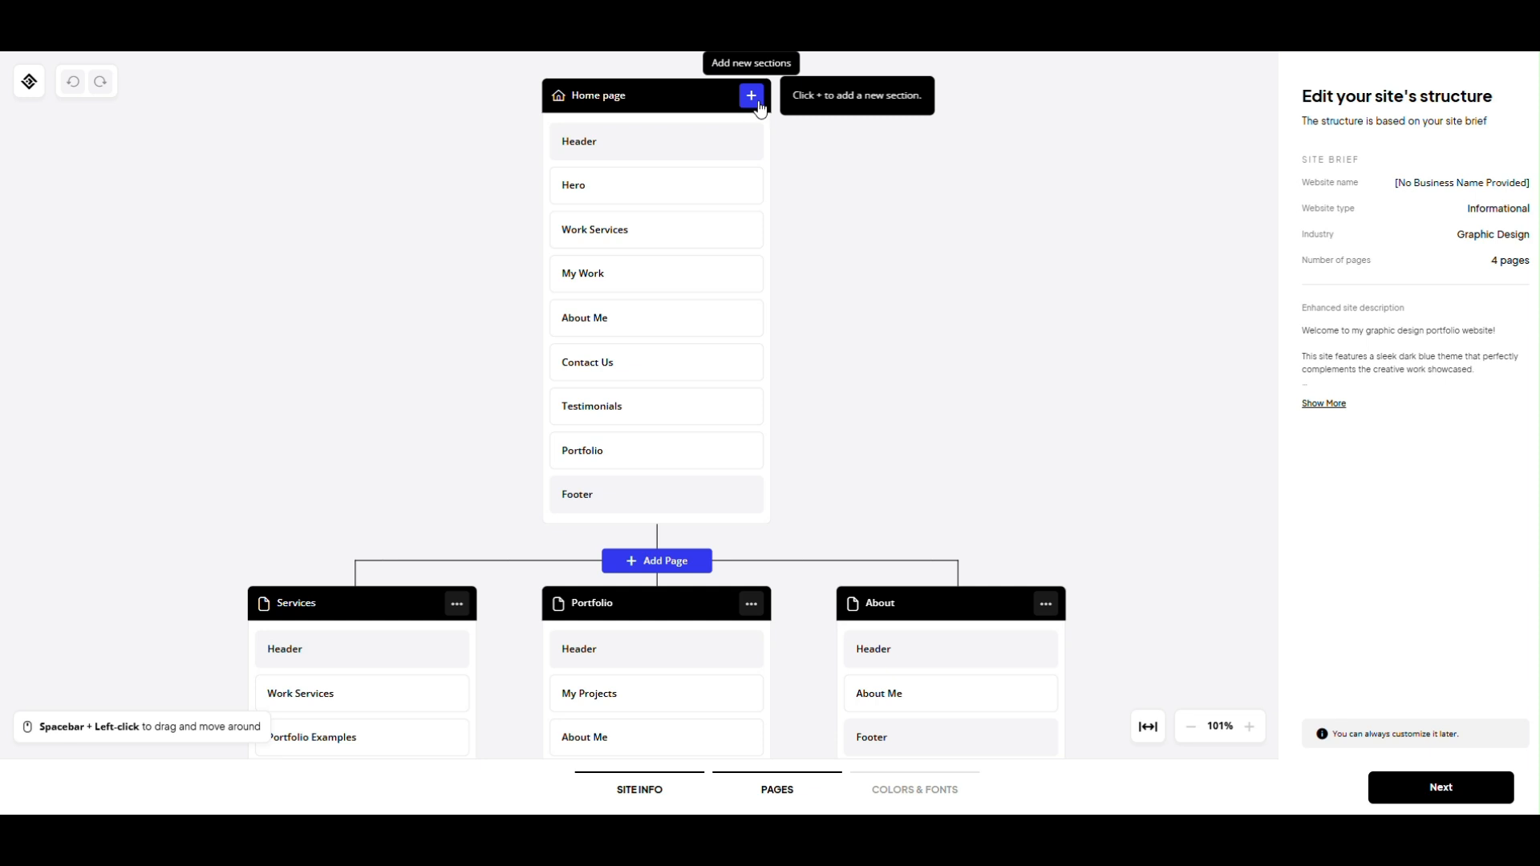
# Review the proposed structure of the Home, Services, Portfolio and About pages and accept it to continue to the colors and fonts
pyautogui.scroll(-1, 682, 417)
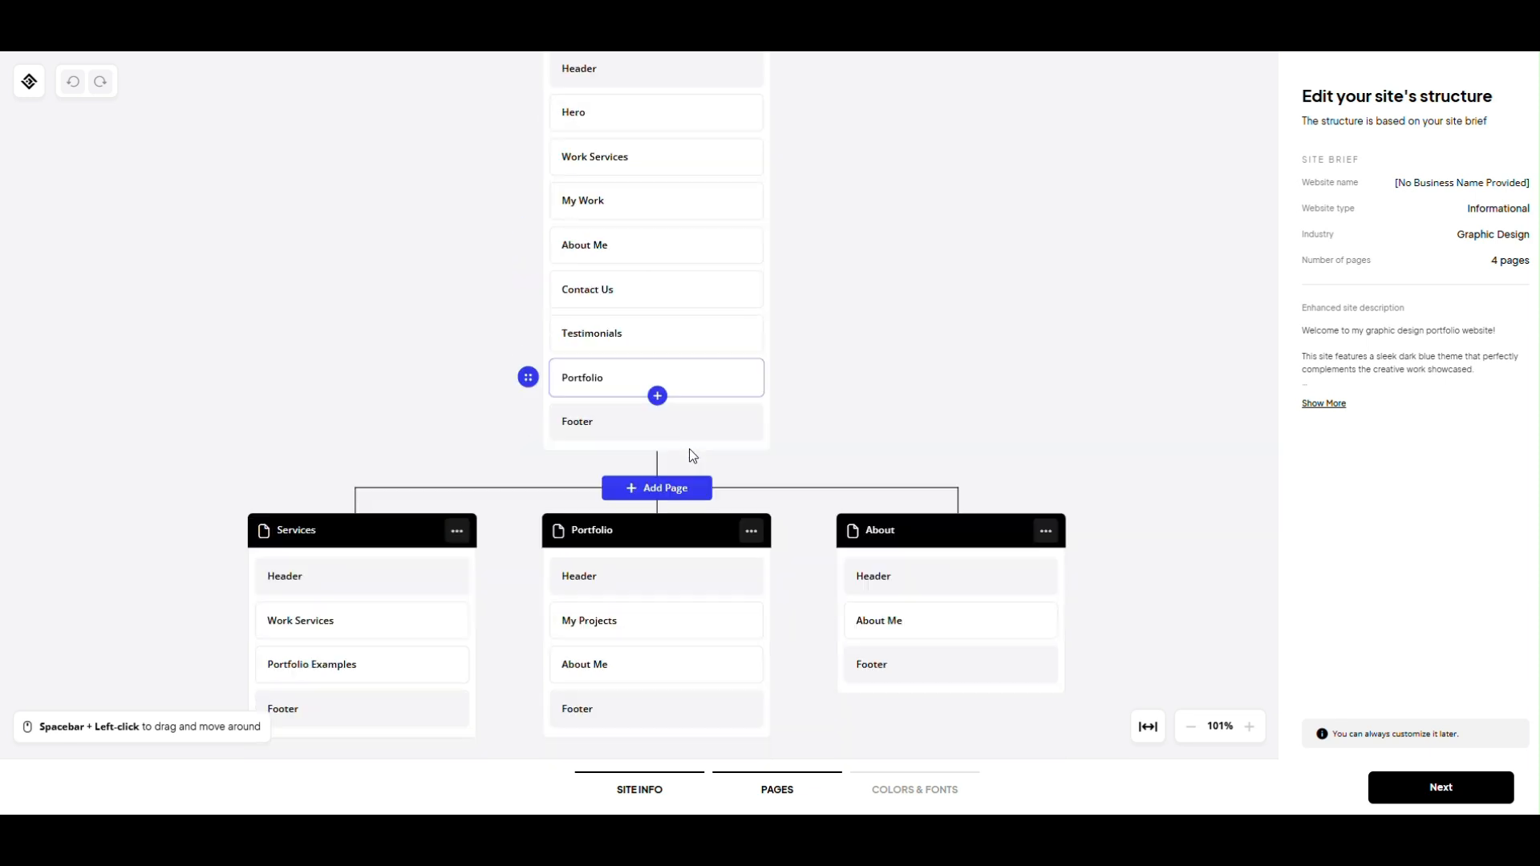
pyautogui.scroll(-1, 691, 455)
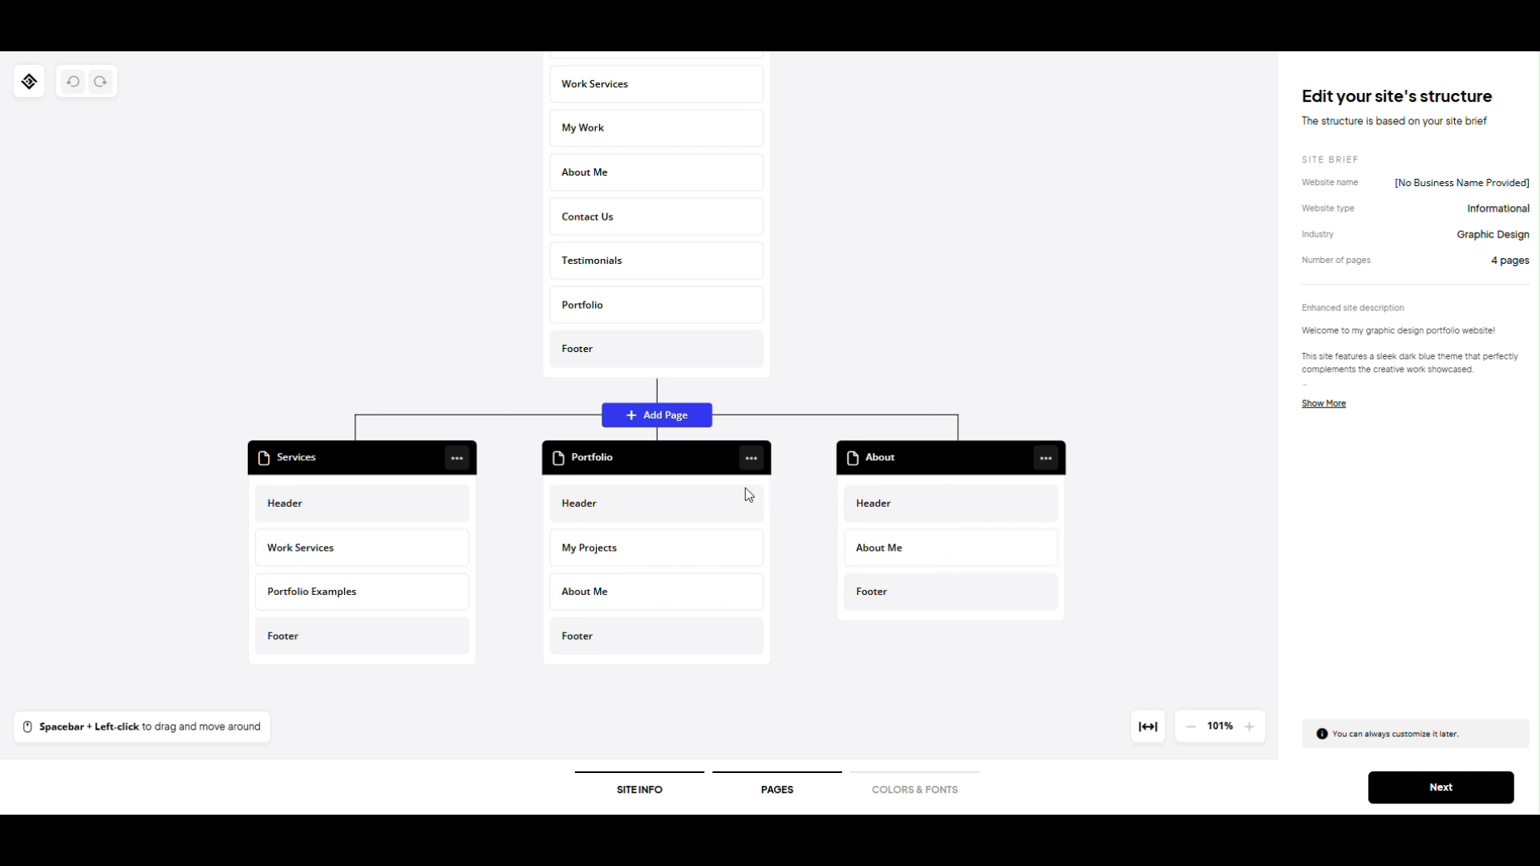
pyautogui.scroll(4, 865, 562)
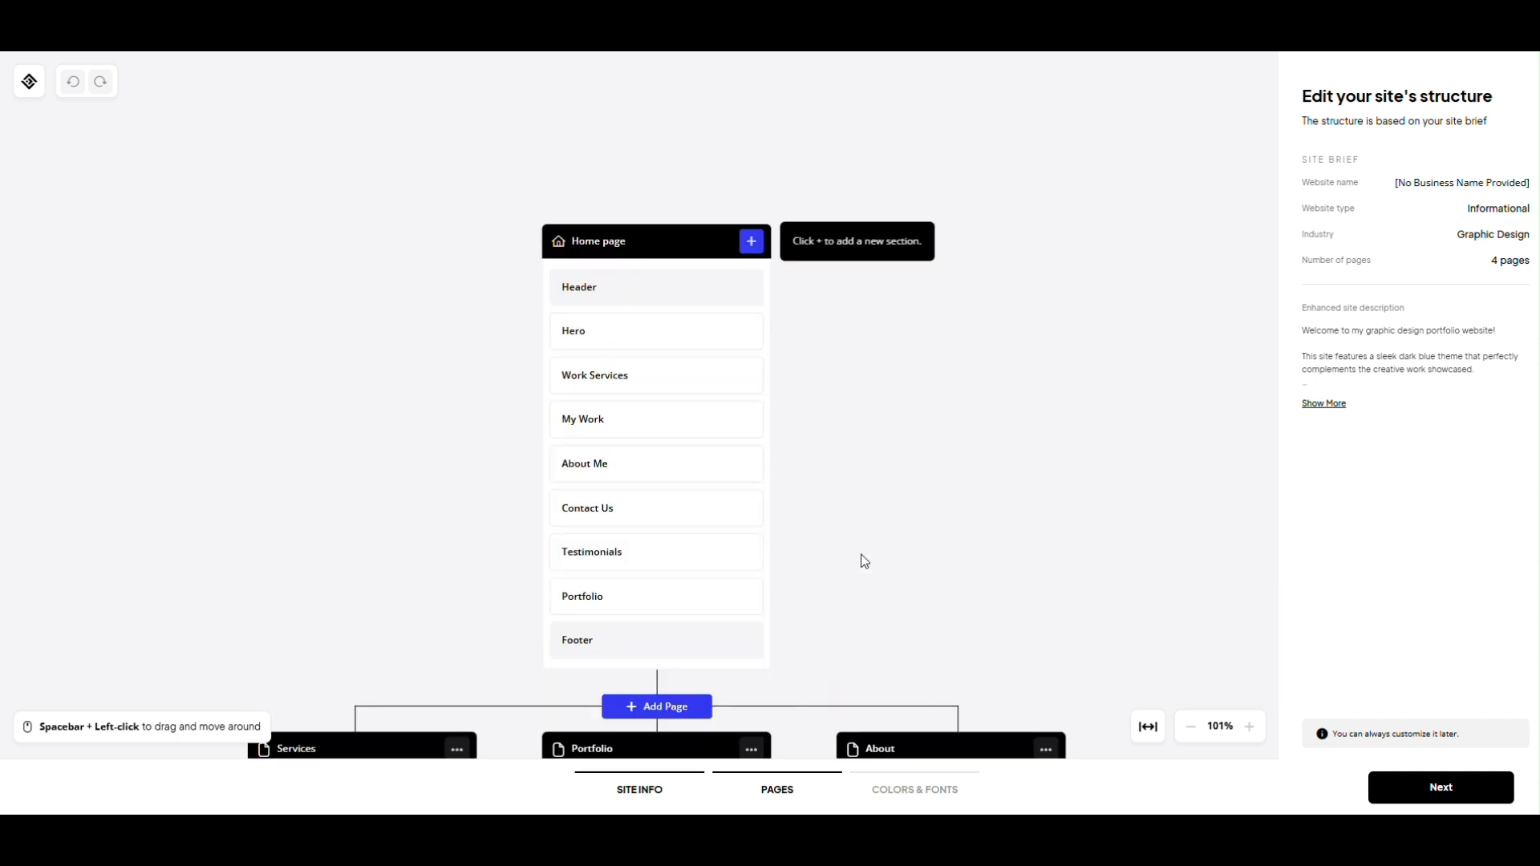
pyautogui.scroll(-6, 949, 471)
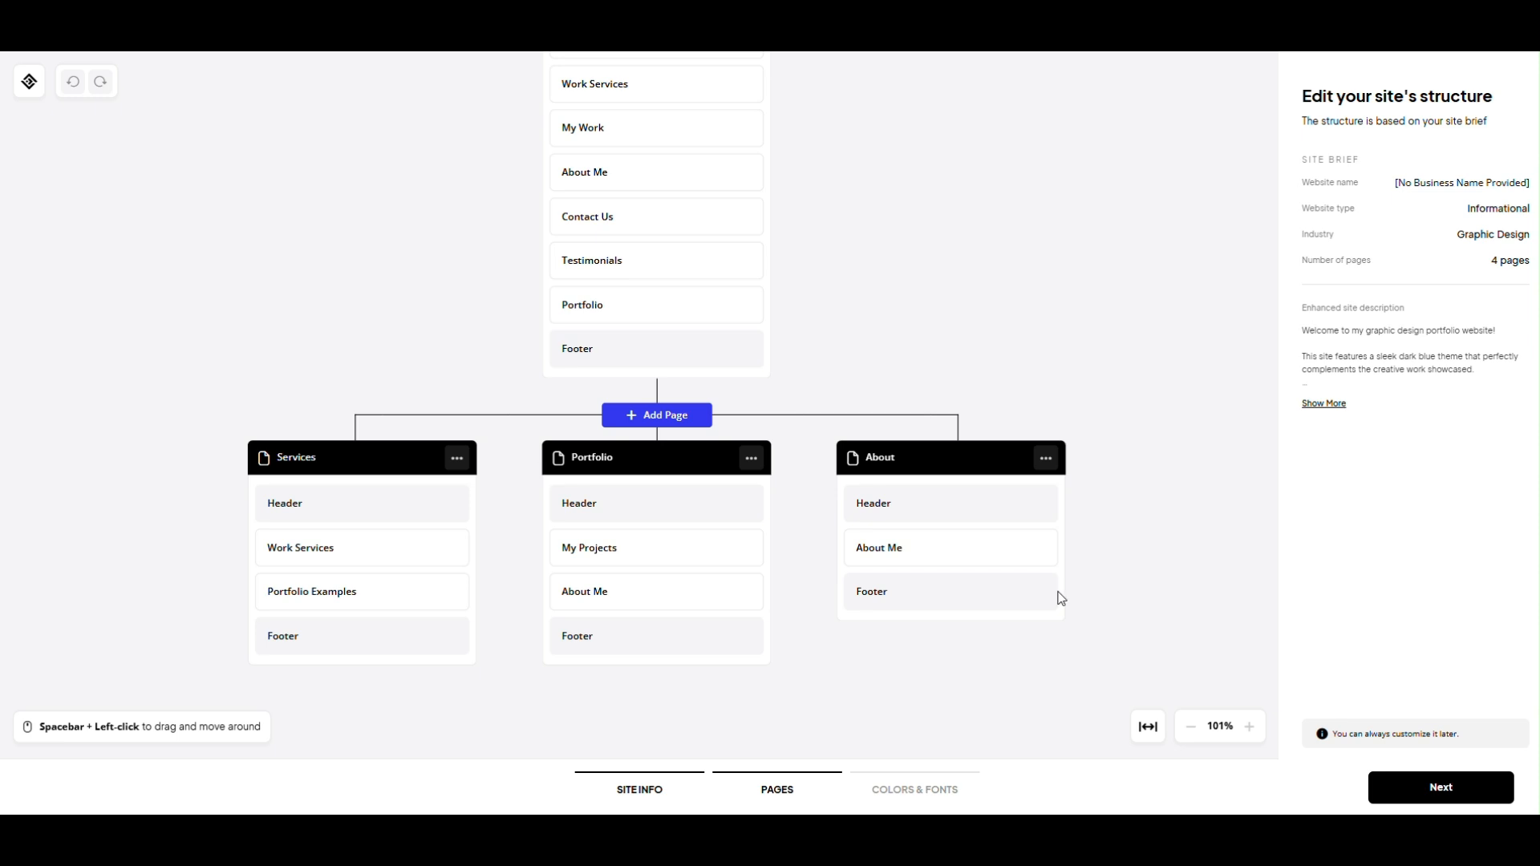
pyautogui.click(1416, 786)
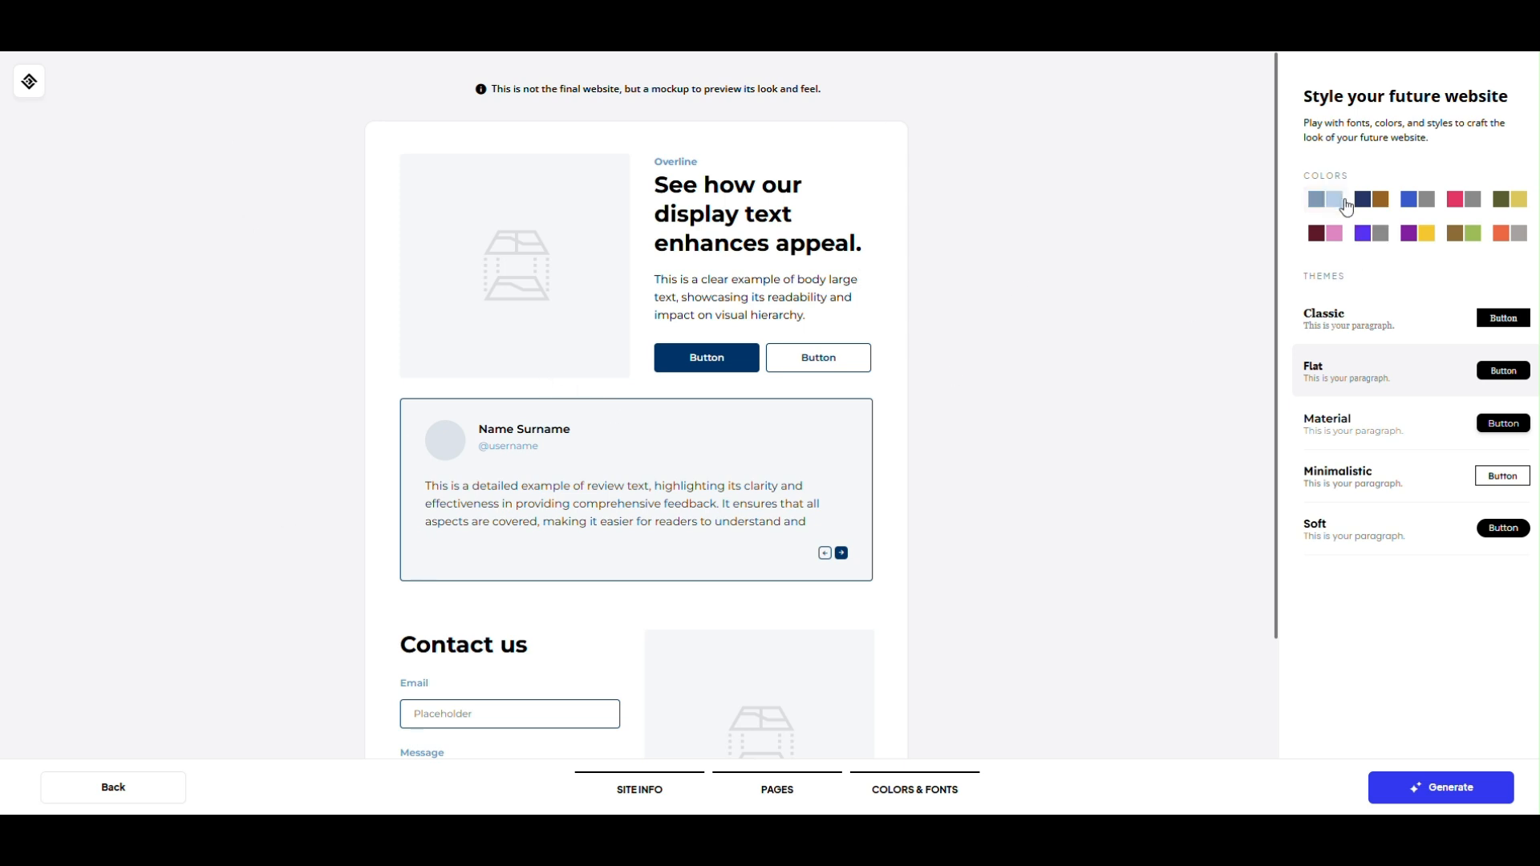
# Preview the olive-yellow and orange-gray palettes, and choose the violet-gray palette for the website
pyautogui.click(1511, 200)
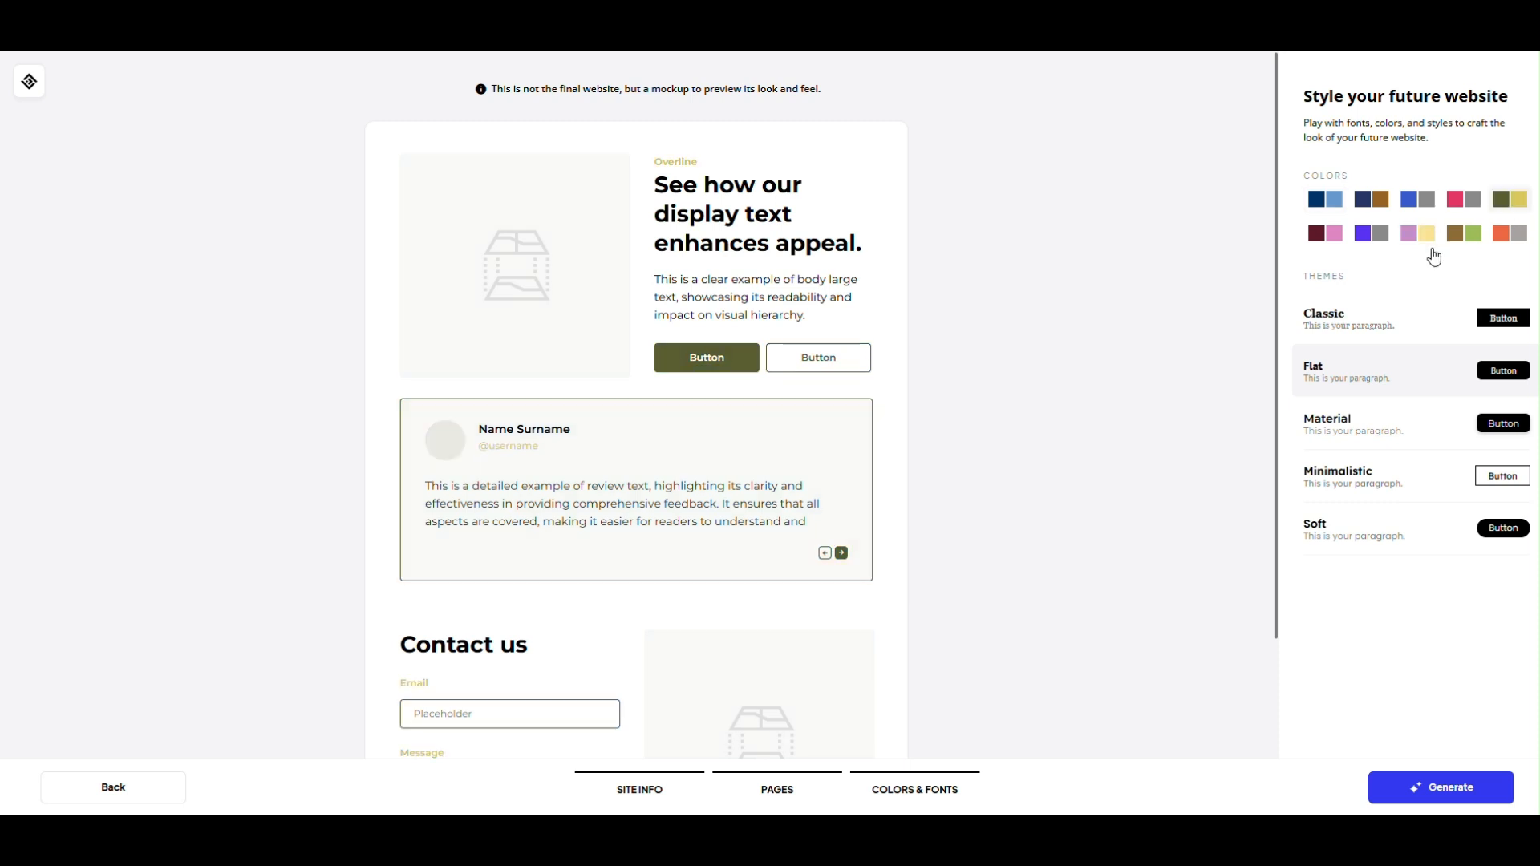
pyautogui.click(1508, 238)
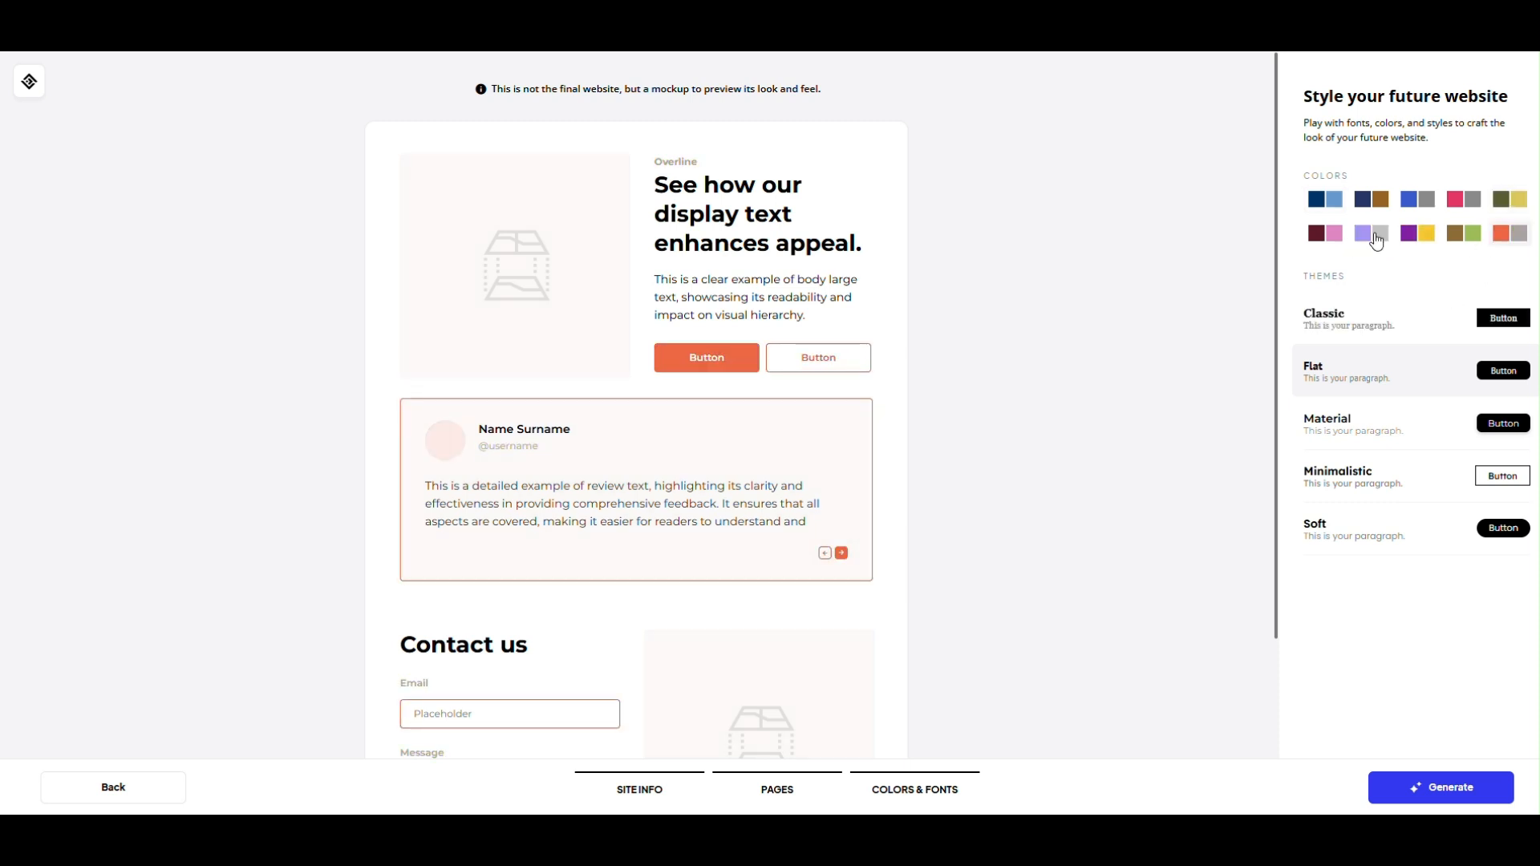
pyautogui.click(1377, 240)
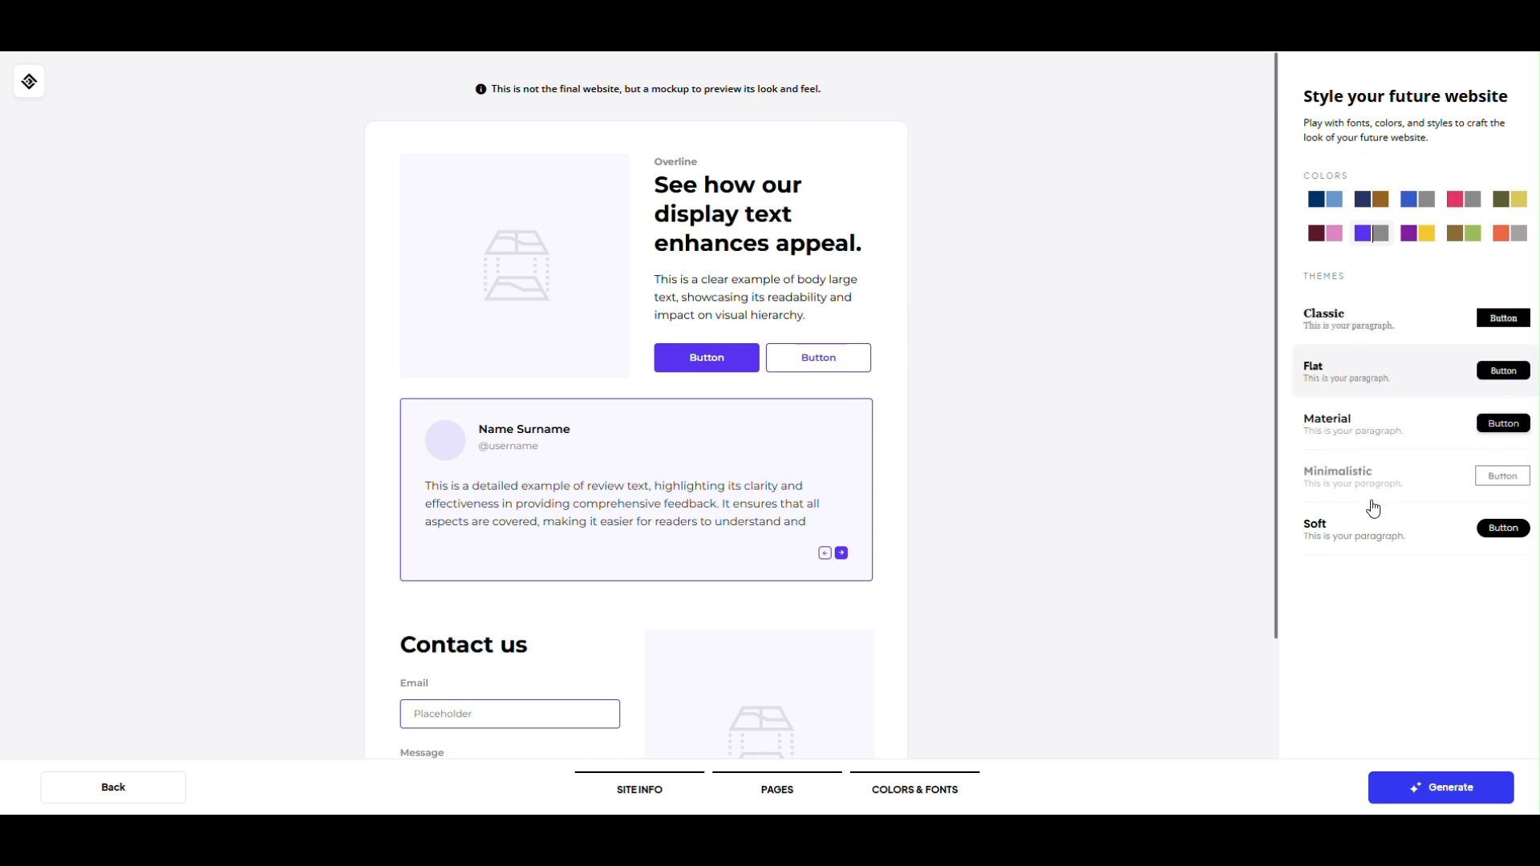
# Compare the Minimalistic, Flat and Classic themes, choose the Soft theme, and generate the styled website
pyautogui.click(1363, 467)
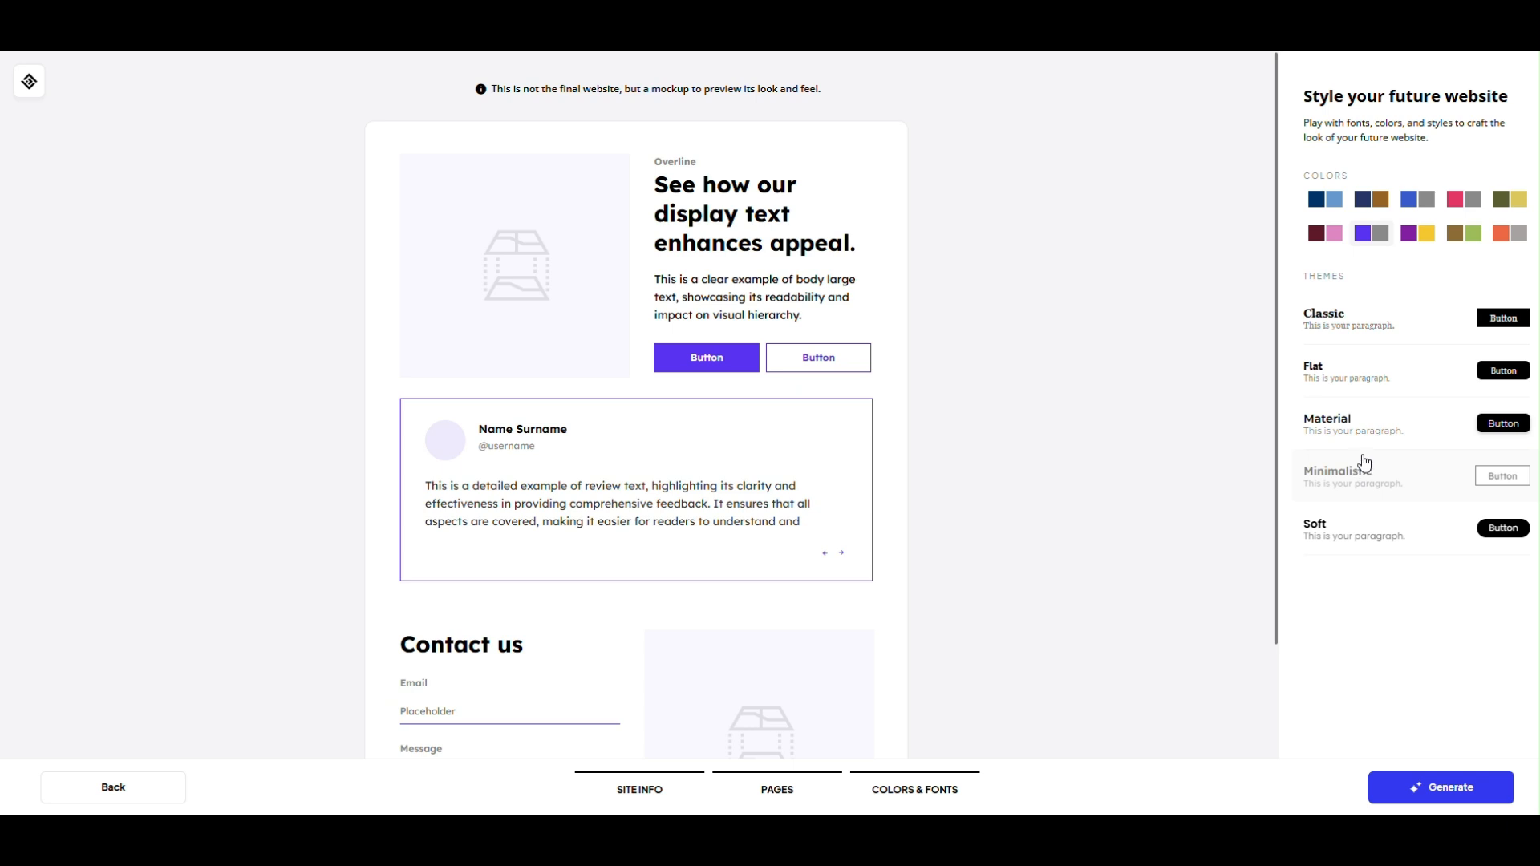
pyautogui.click(1354, 377)
pyautogui.click(1338, 337)
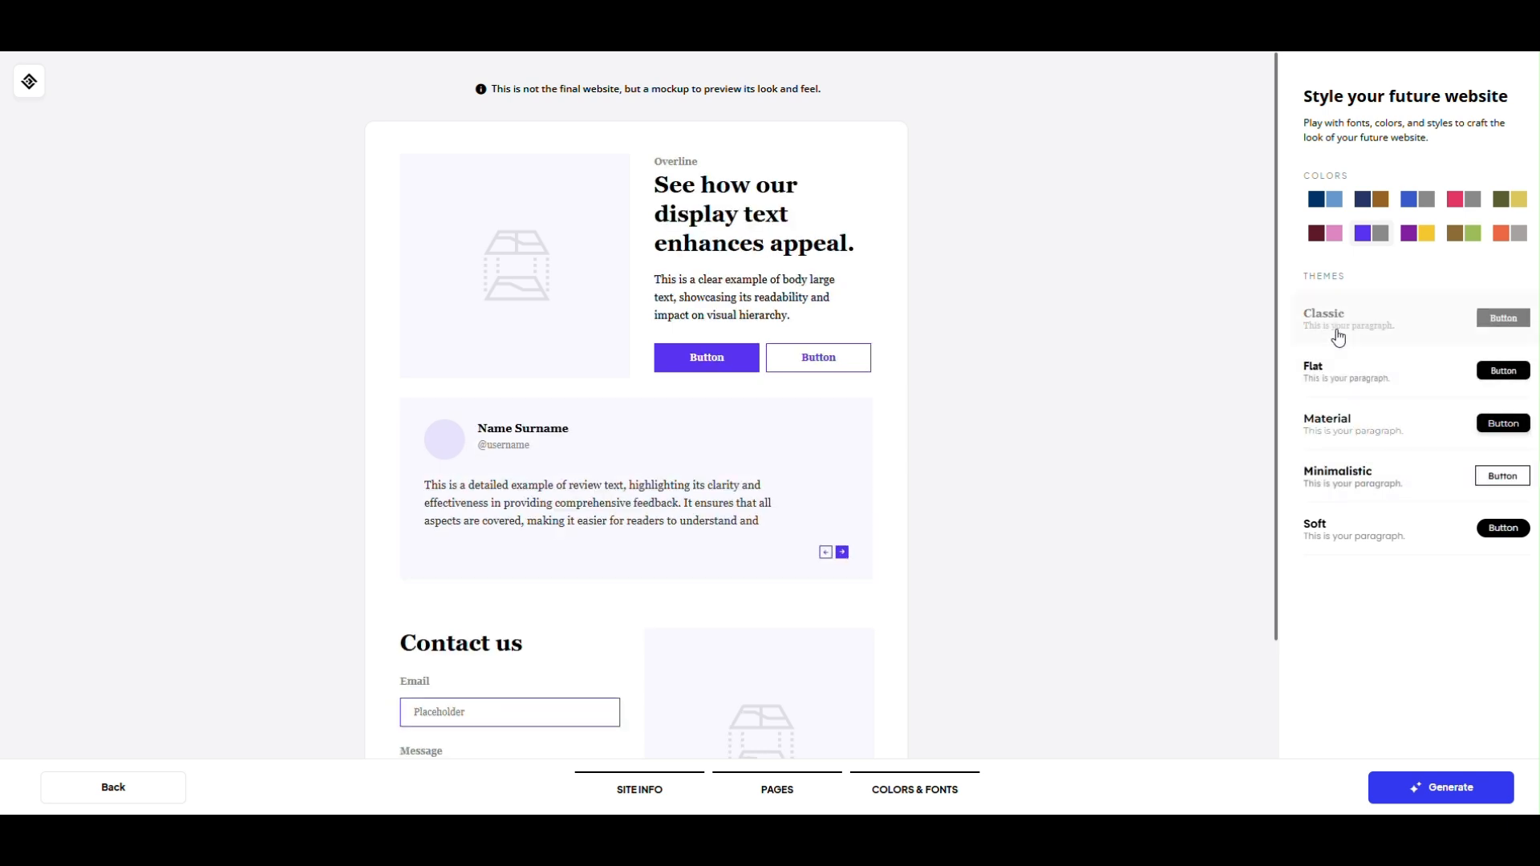
pyautogui.click(1354, 540)
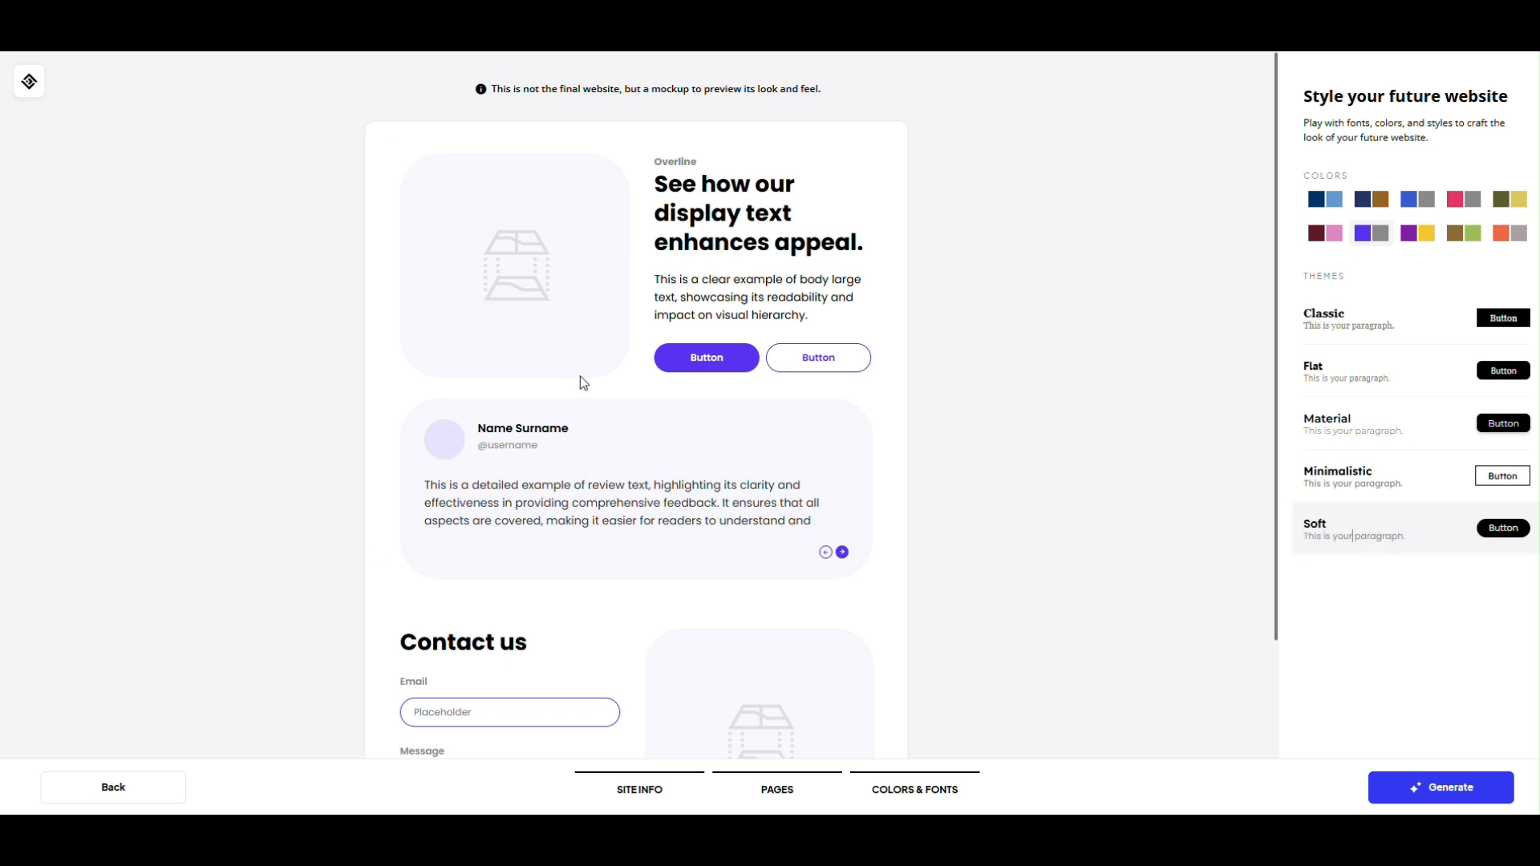
pyautogui.click(1456, 803)
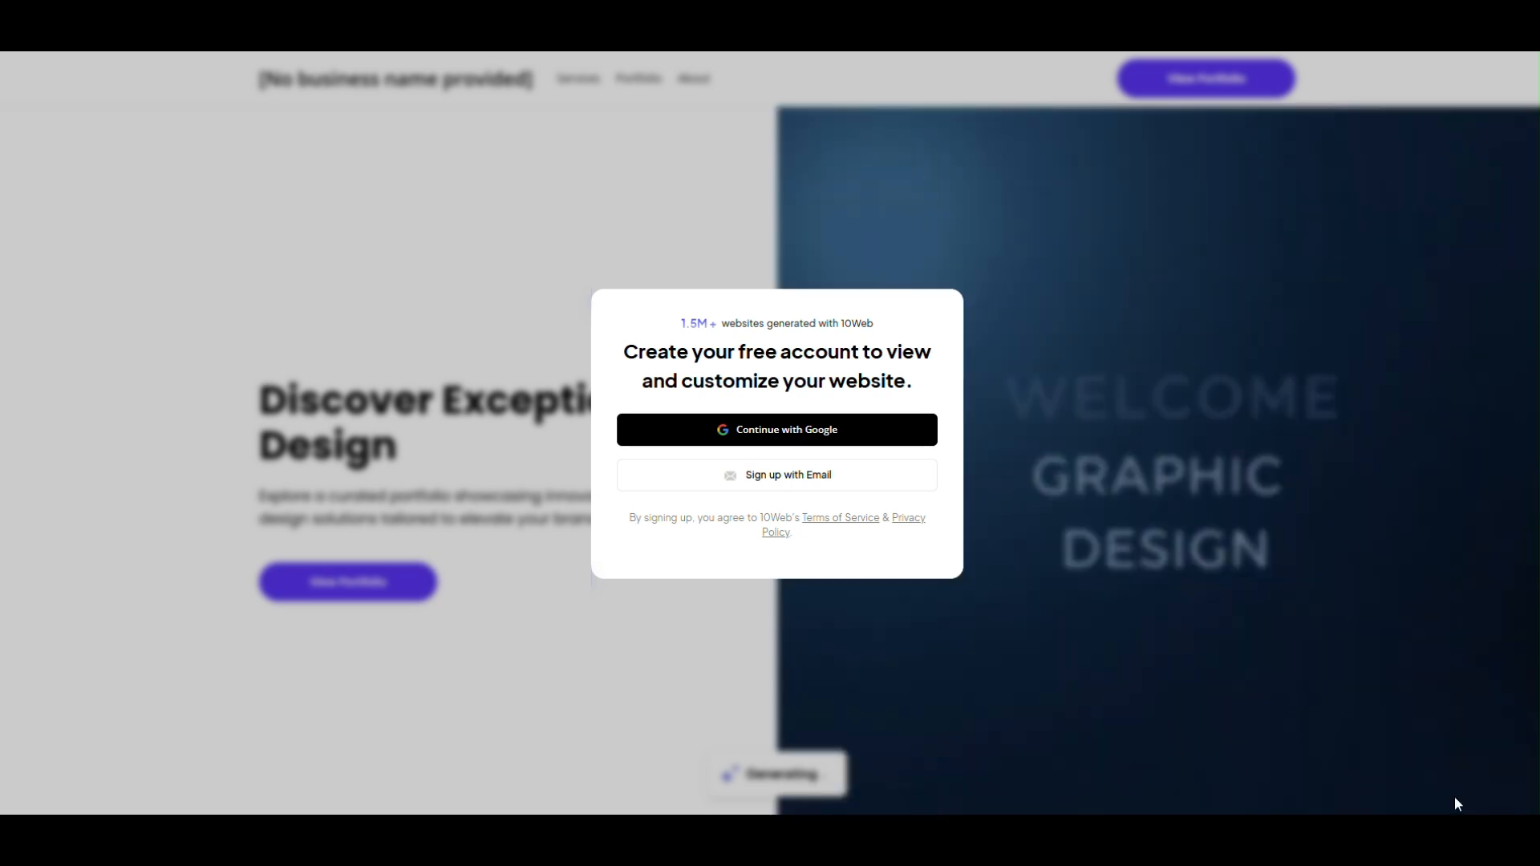
# Create the free account with Google and open the finished website for preview and editing
pyautogui.click(863, 437)
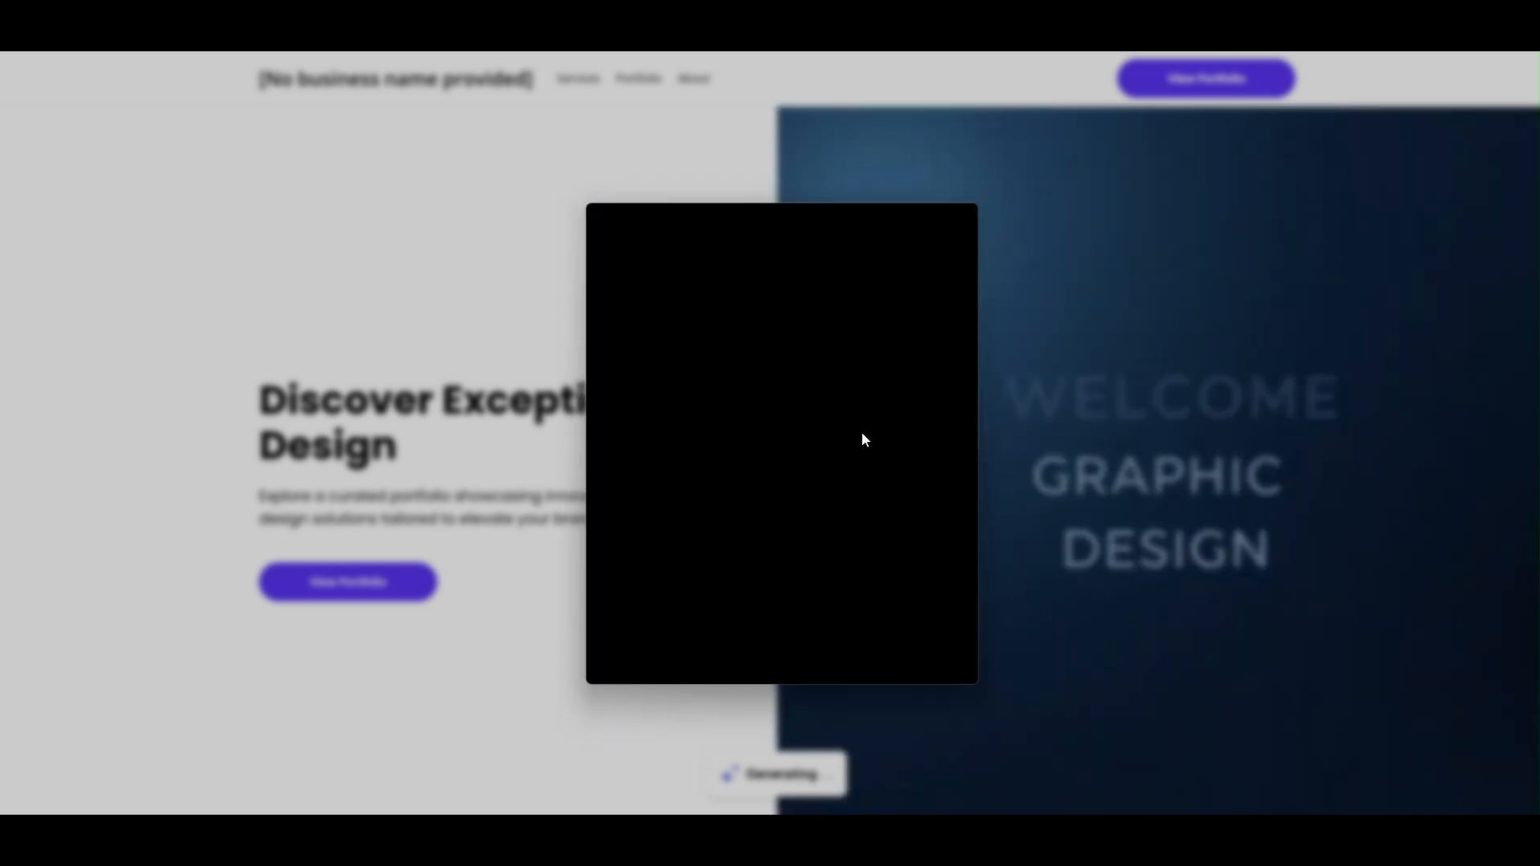
pyautogui.click(841, 486)
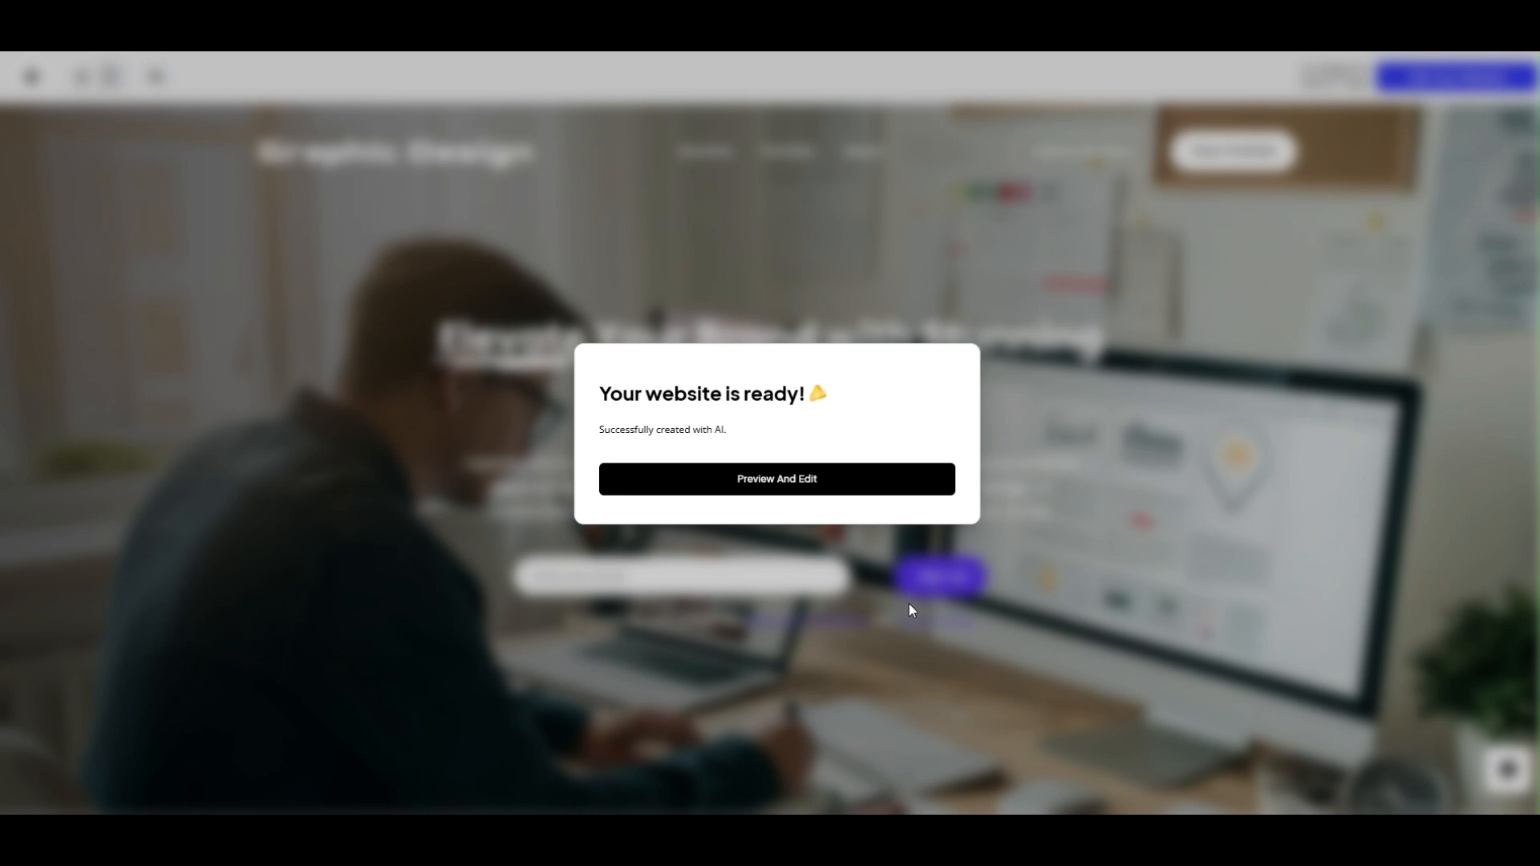
pyautogui.click(873, 485)
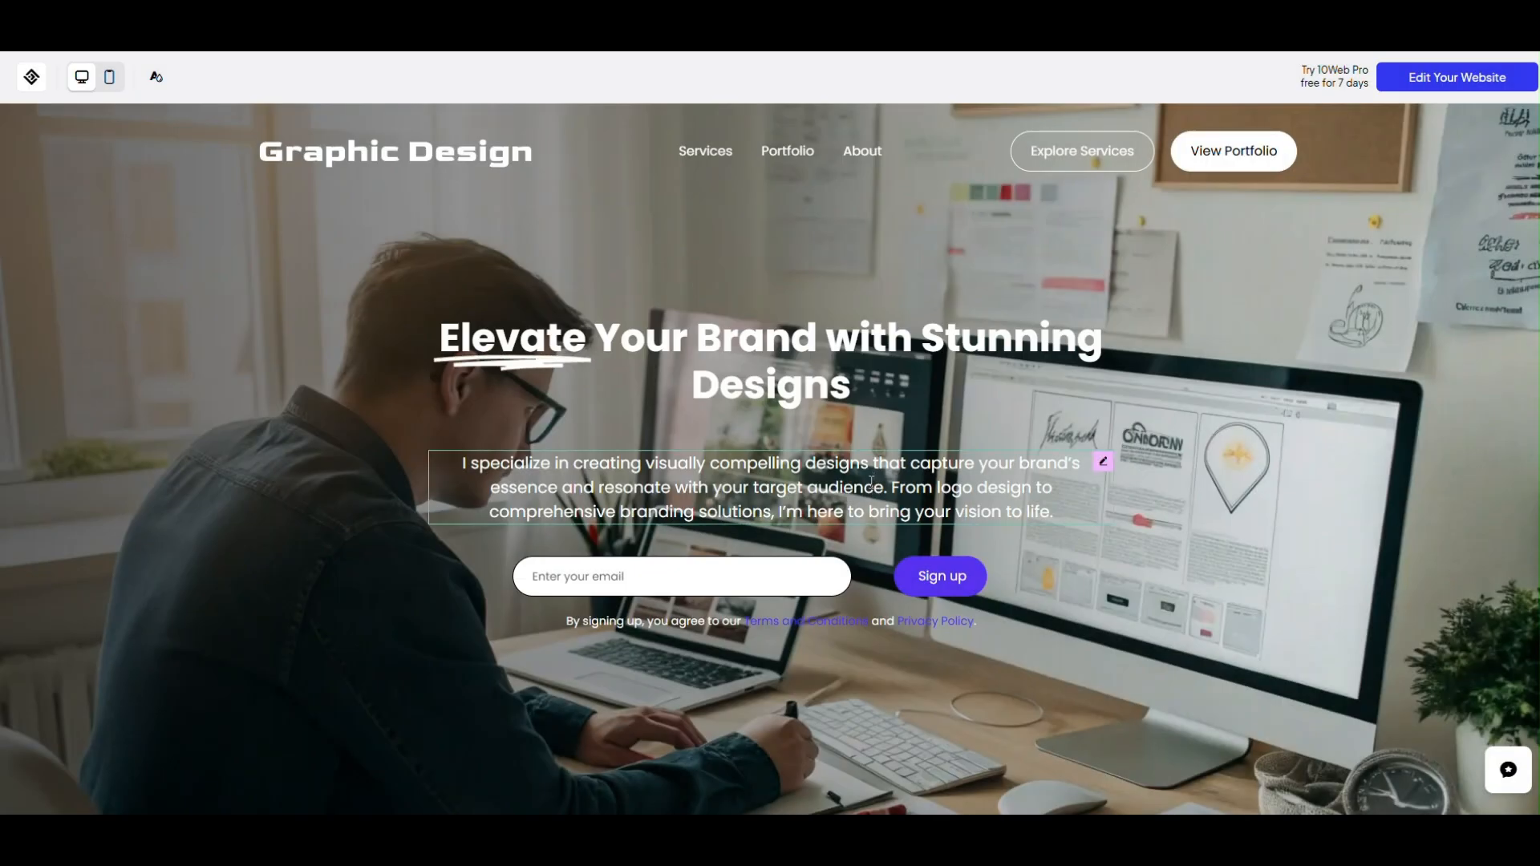
pyautogui.scroll(-1, 1207, 345)
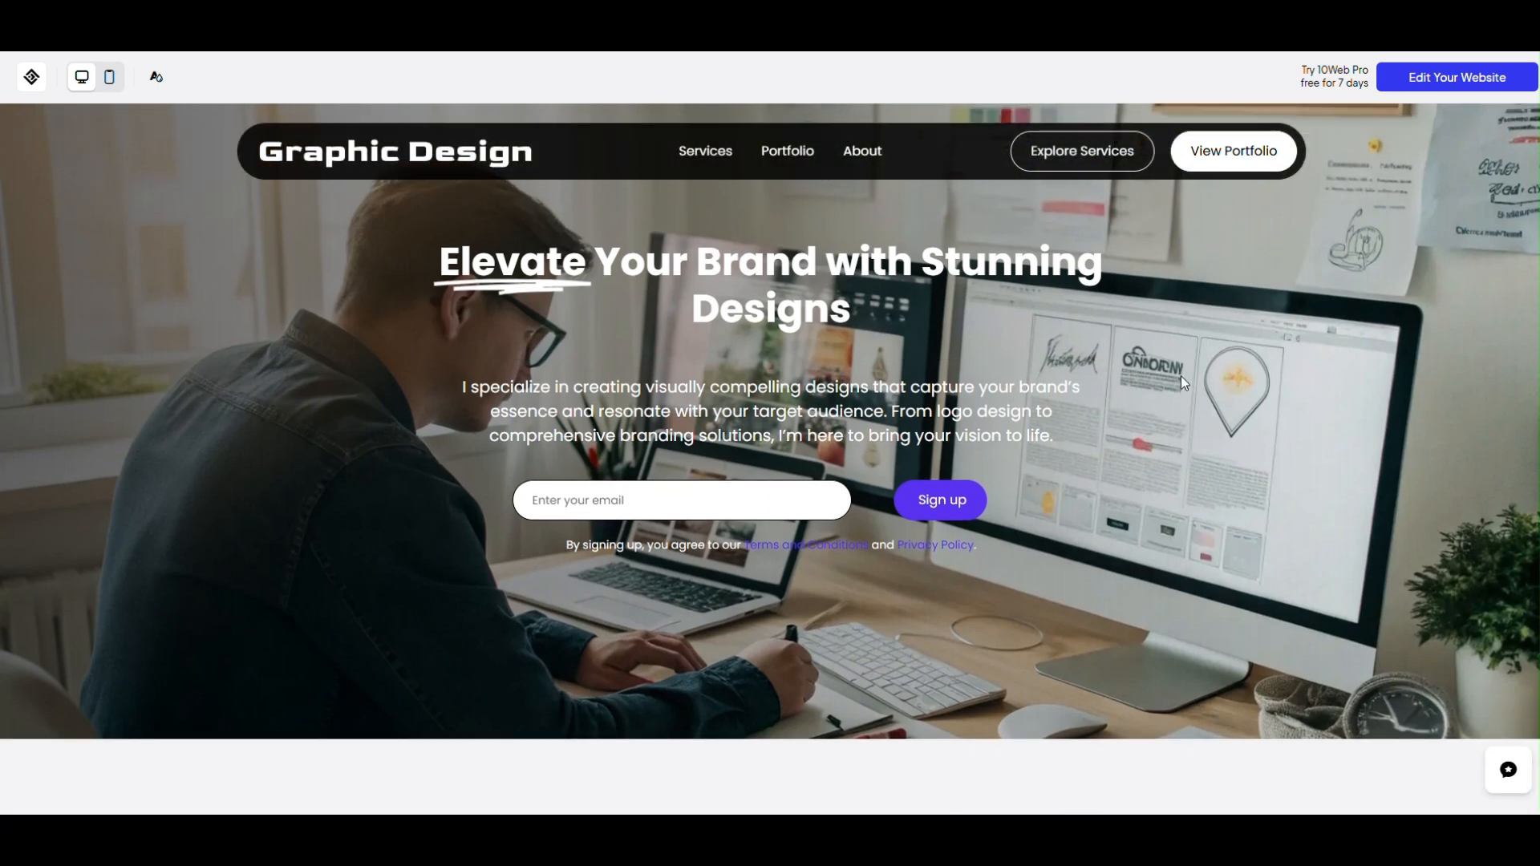
# Examine the Home page's header, hero section and the graphic design services cards
pyautogui.scroll(1, 1176, 378)
pyautogui.scroll(-2, 1176, 378)
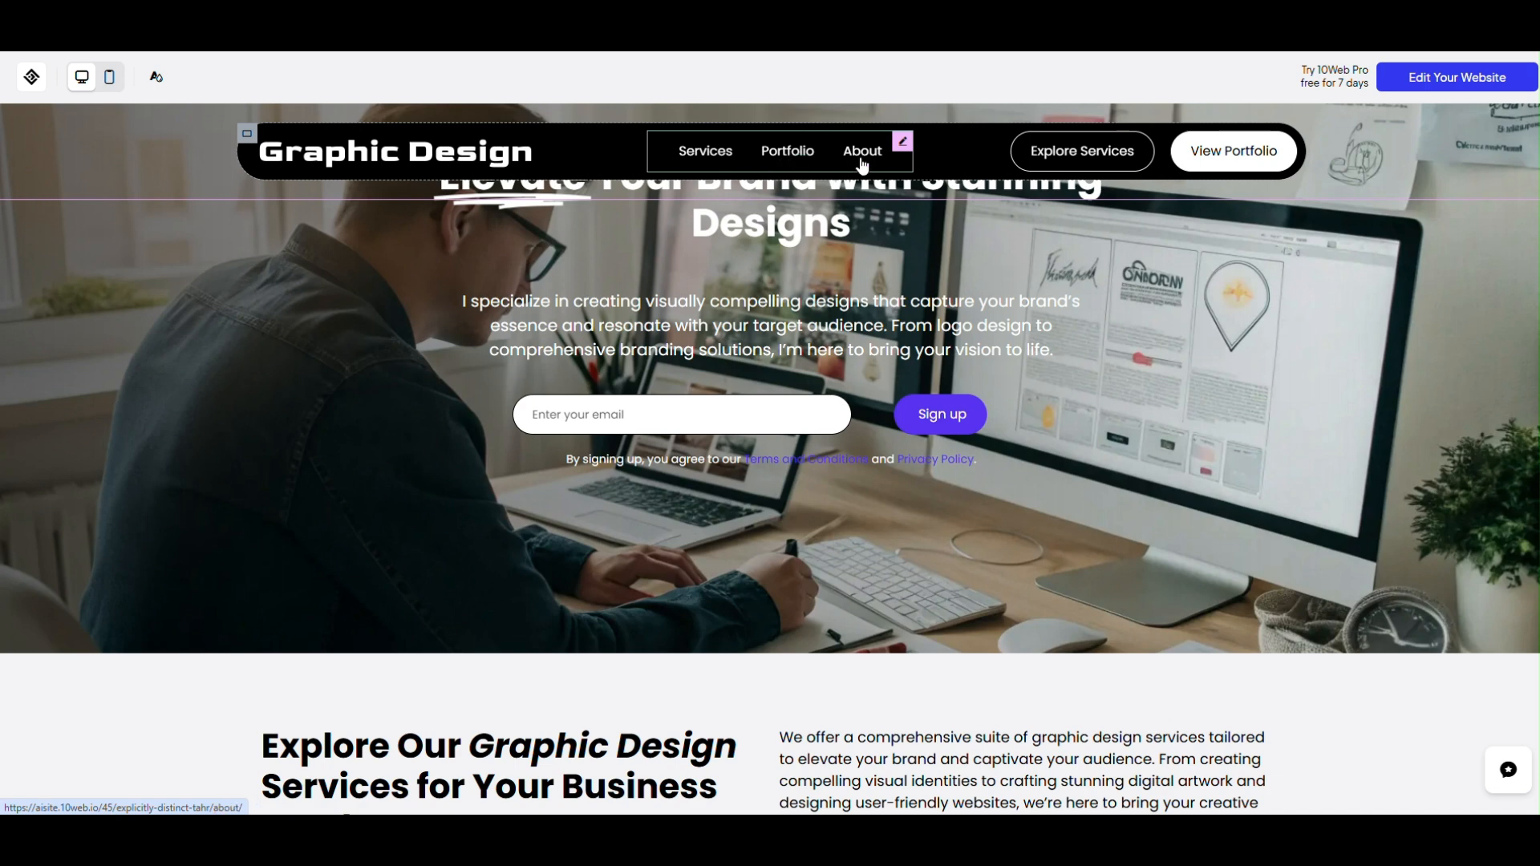
pyautogui.scroll(-7, 1067, 393)
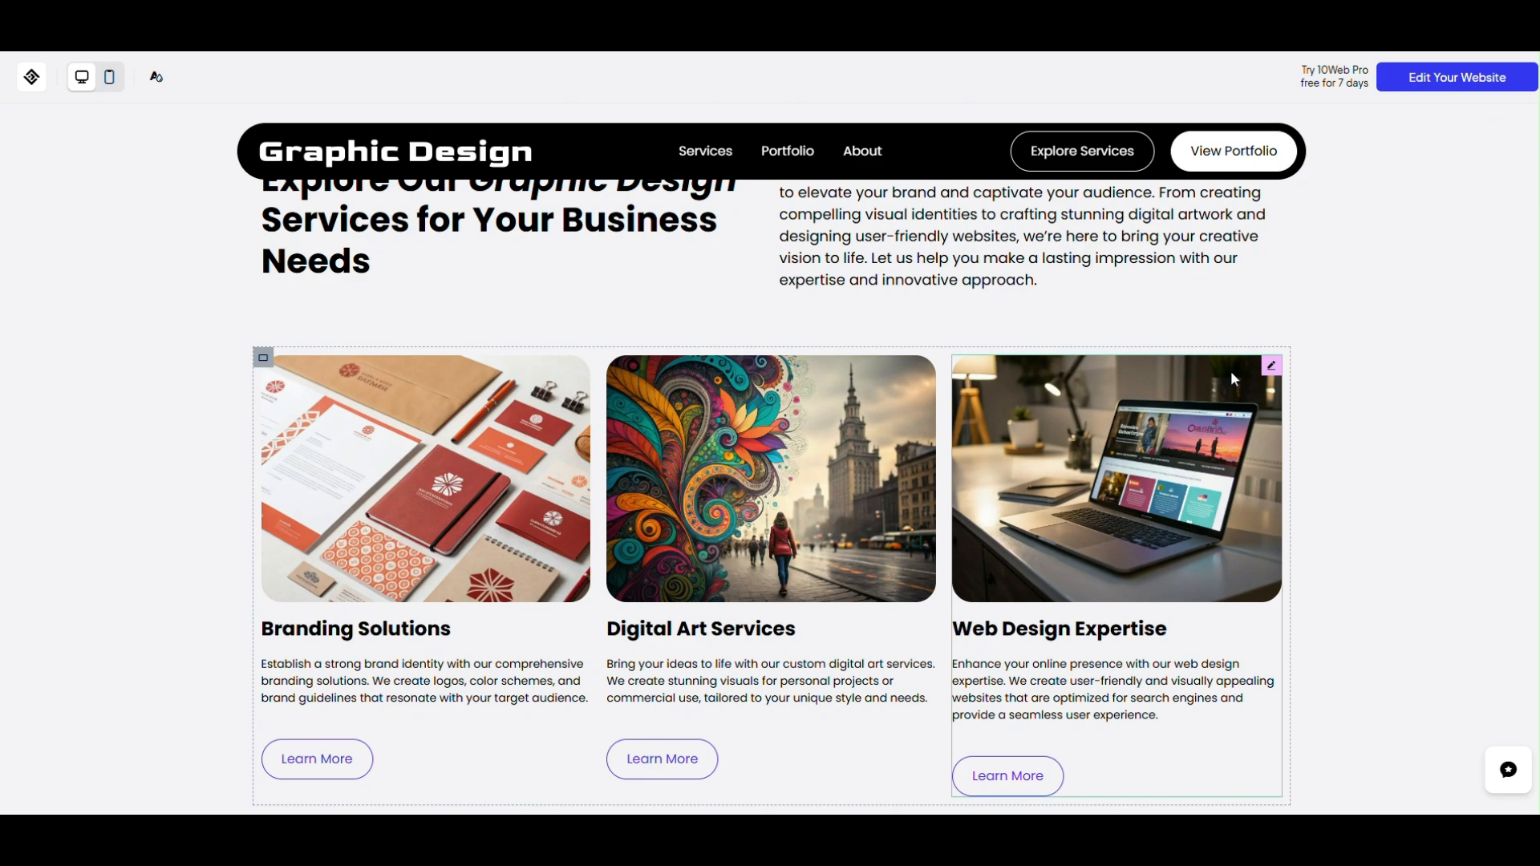
pyautogui.scroll(3, 1274, 382)
pyautogui.scroll(-1, 1171, 397)
pyautogui.scroll(-3, 1173, 397)
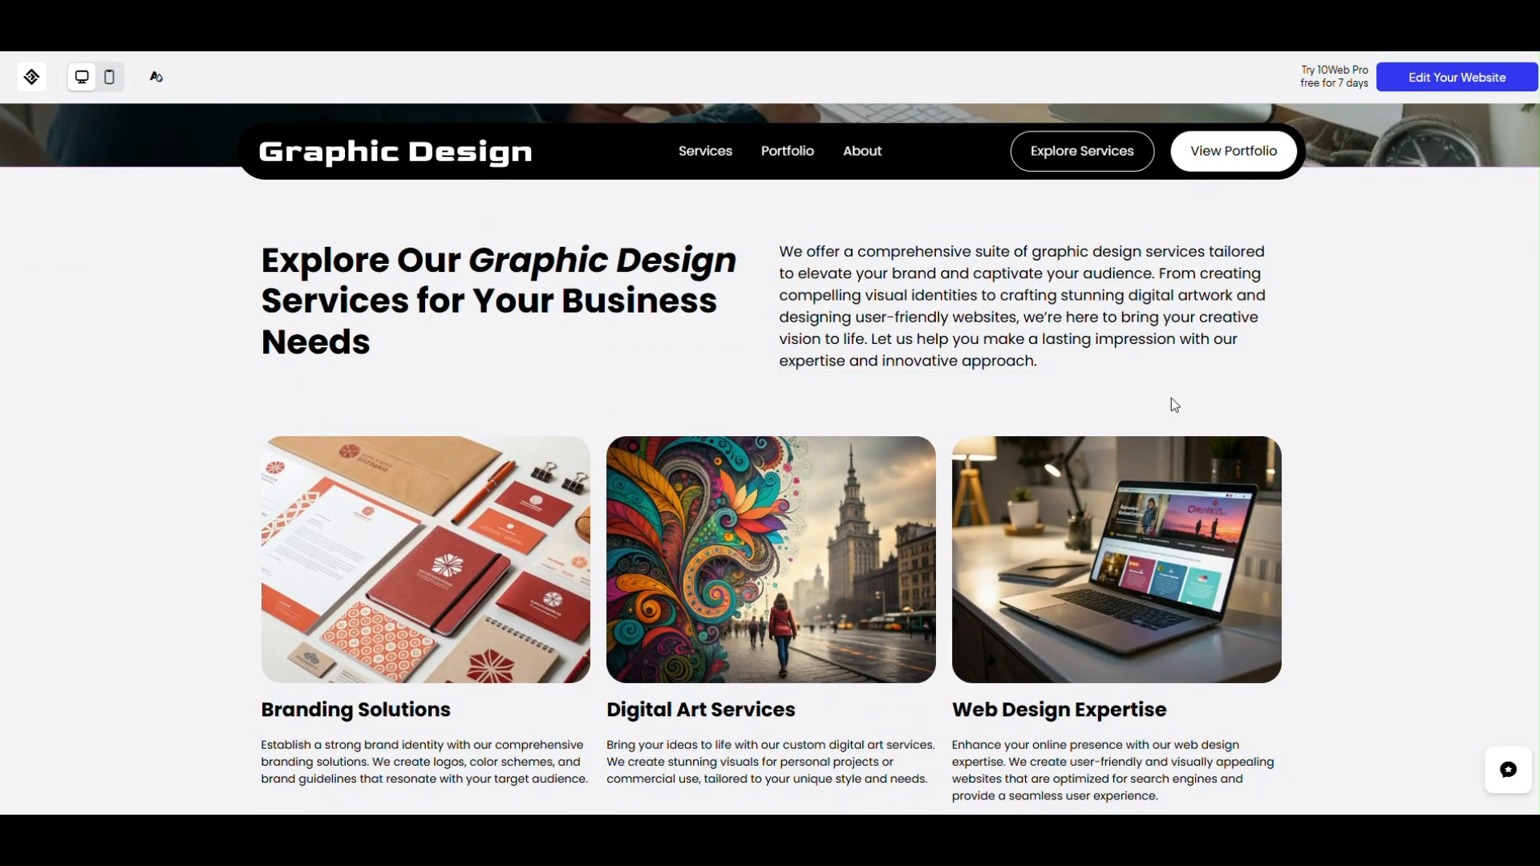
pyautogui.scroll(-5, 1179, 393)
pyautogui.scroll(-4, 1181, 393)
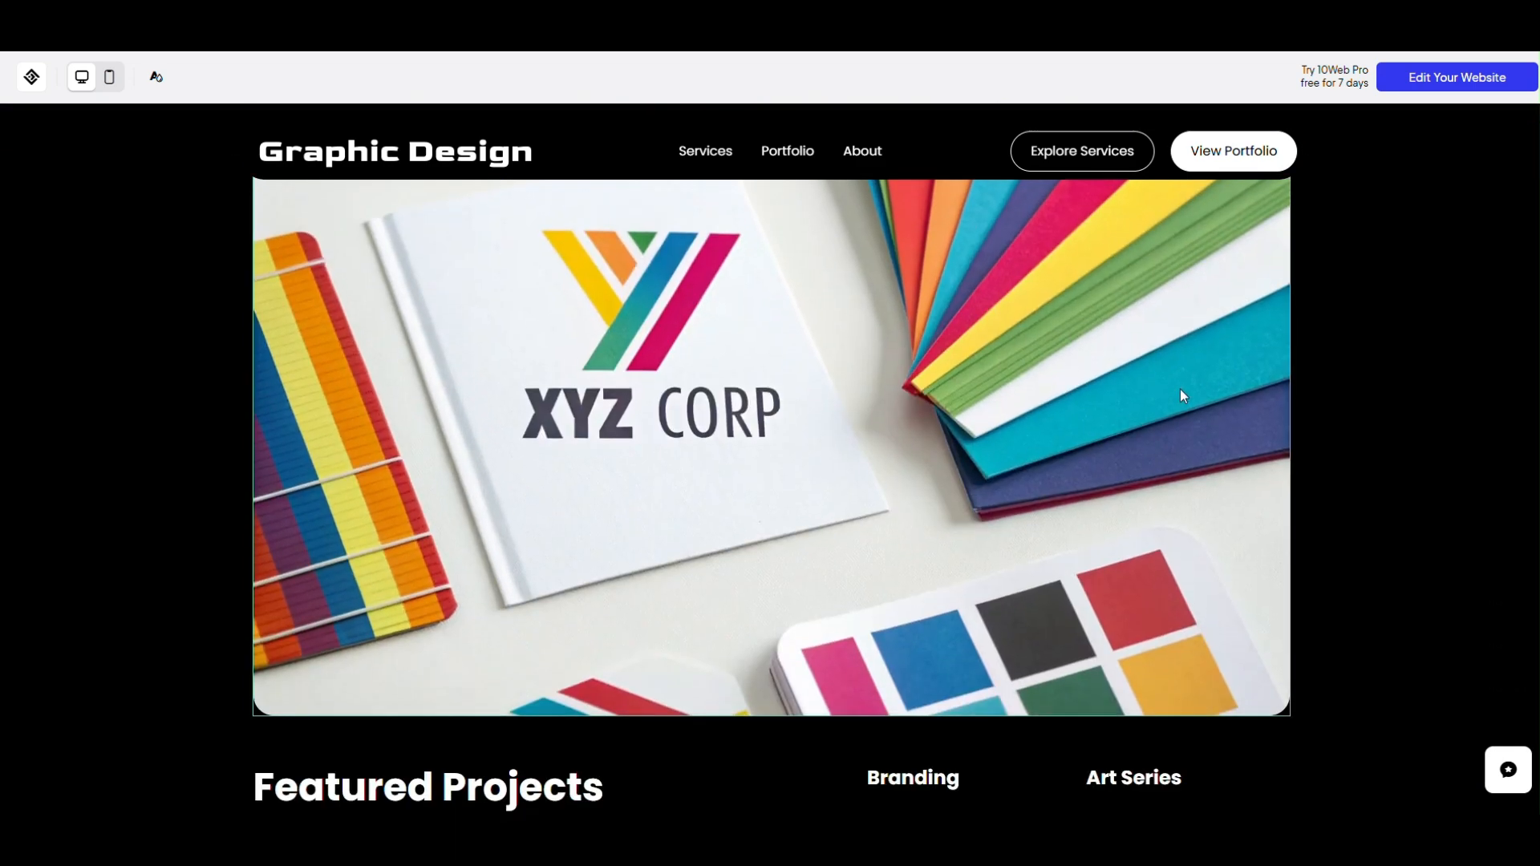
# Review the Featured Projects, Meet Your Designer and Get in Touch sections of the Home page
pyautogui.scroll(-5, 1070, 401)
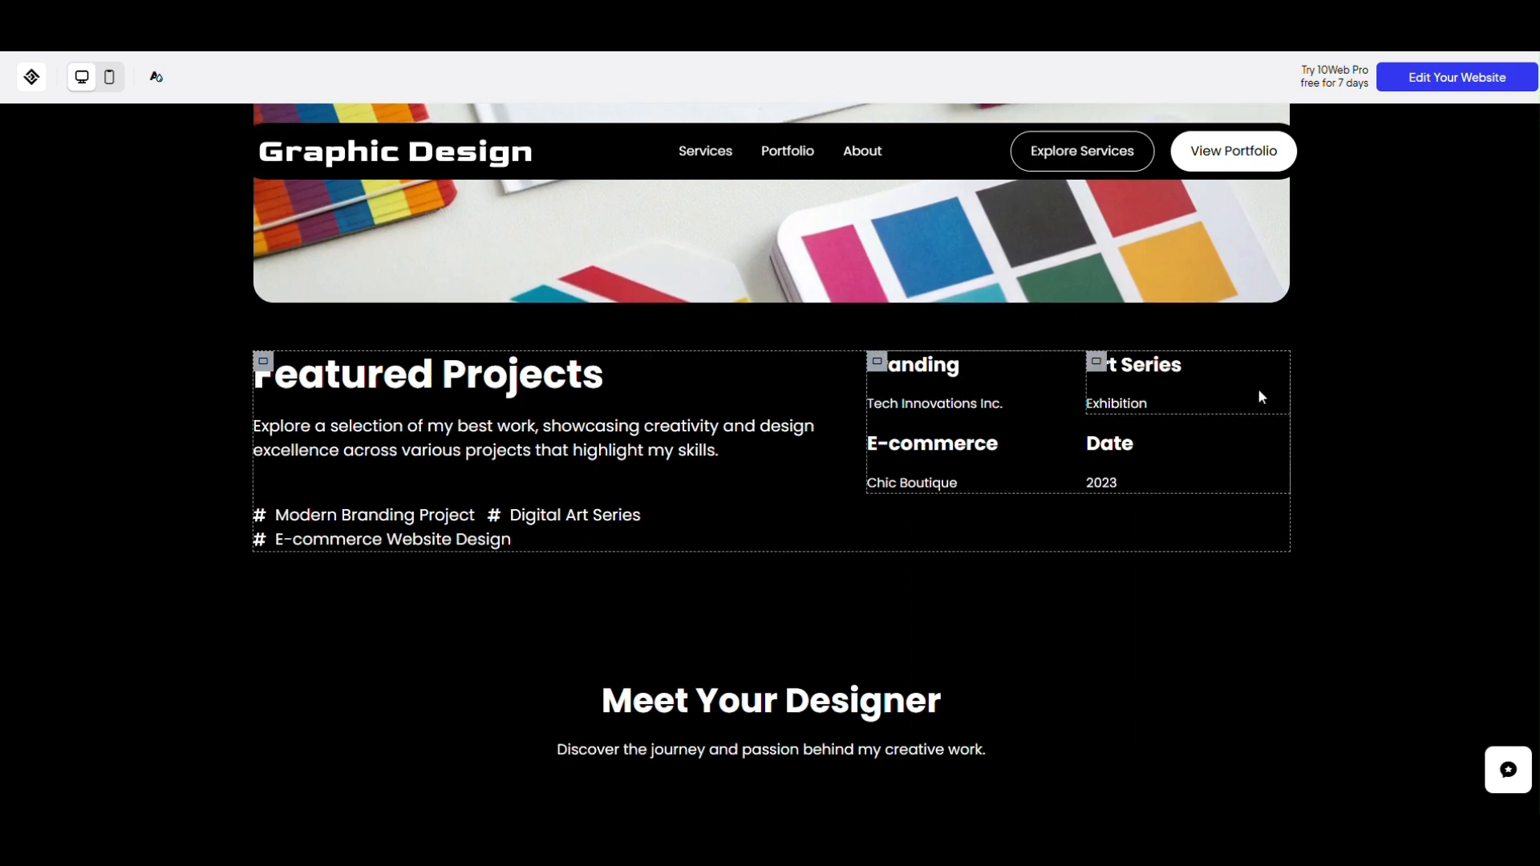
pyautogui.scroll(-6, 1259, 394)
pyautogui.scroll(1, 1272, 393)
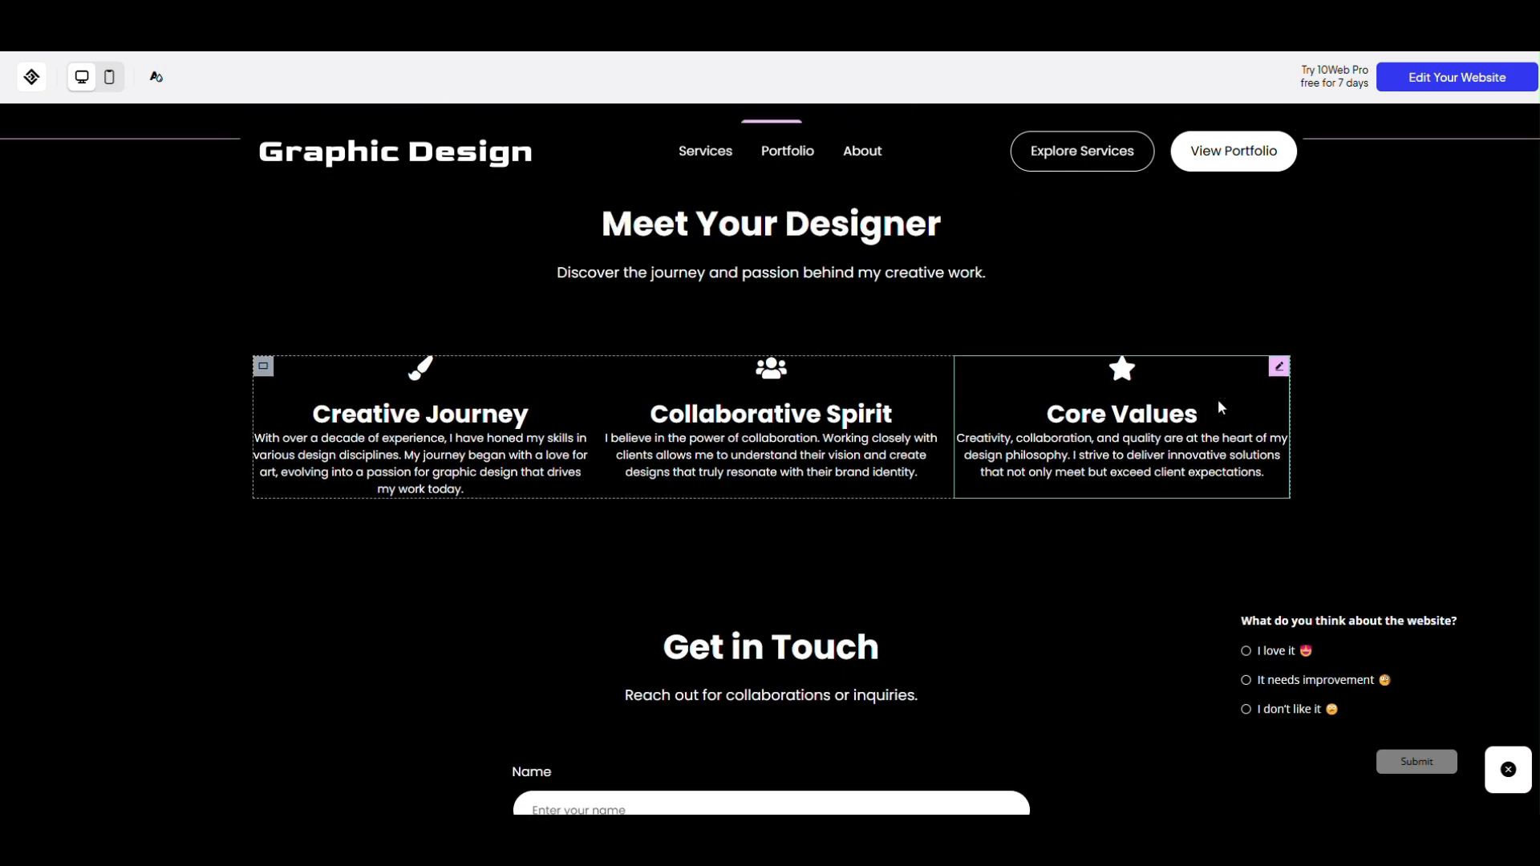
pyautogui.scroll(3, 1219, 401)
pyautogui.scroll(-3, 1221, 401)
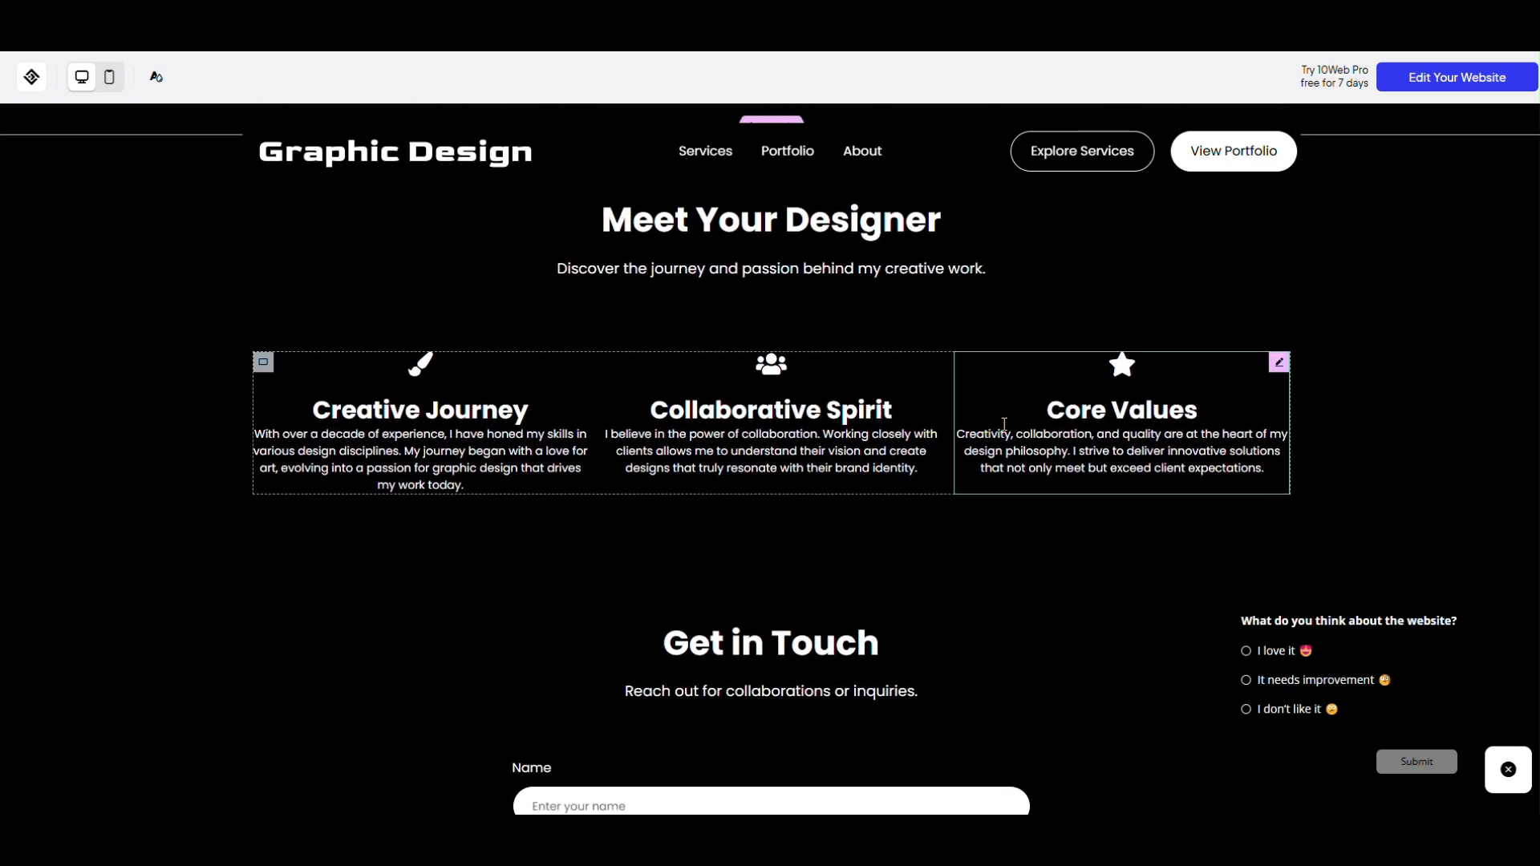
pyautogui.scroll(2, 999, 425)
pyautogui.scroll(-1, 1003, 429)
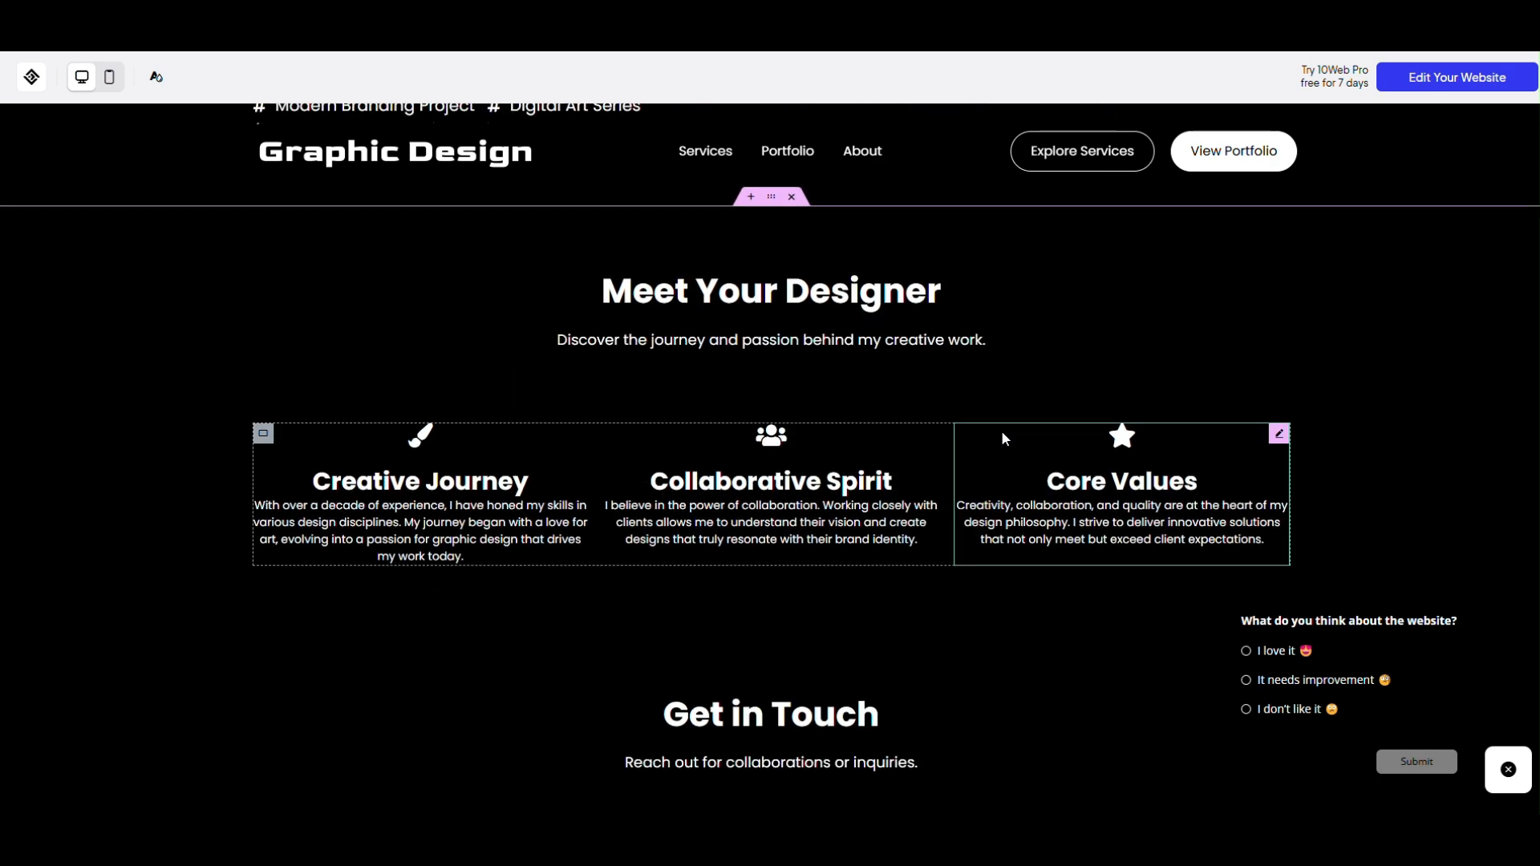
pyautogui.scroll(-4, 1001, 428)
pyautogui.scroll(-3, 999, 427)
# Look through the My Recent Projects gallery and the footer, and return to the start of the Home page
pyautogui.scroll(-15, 1000, 430)
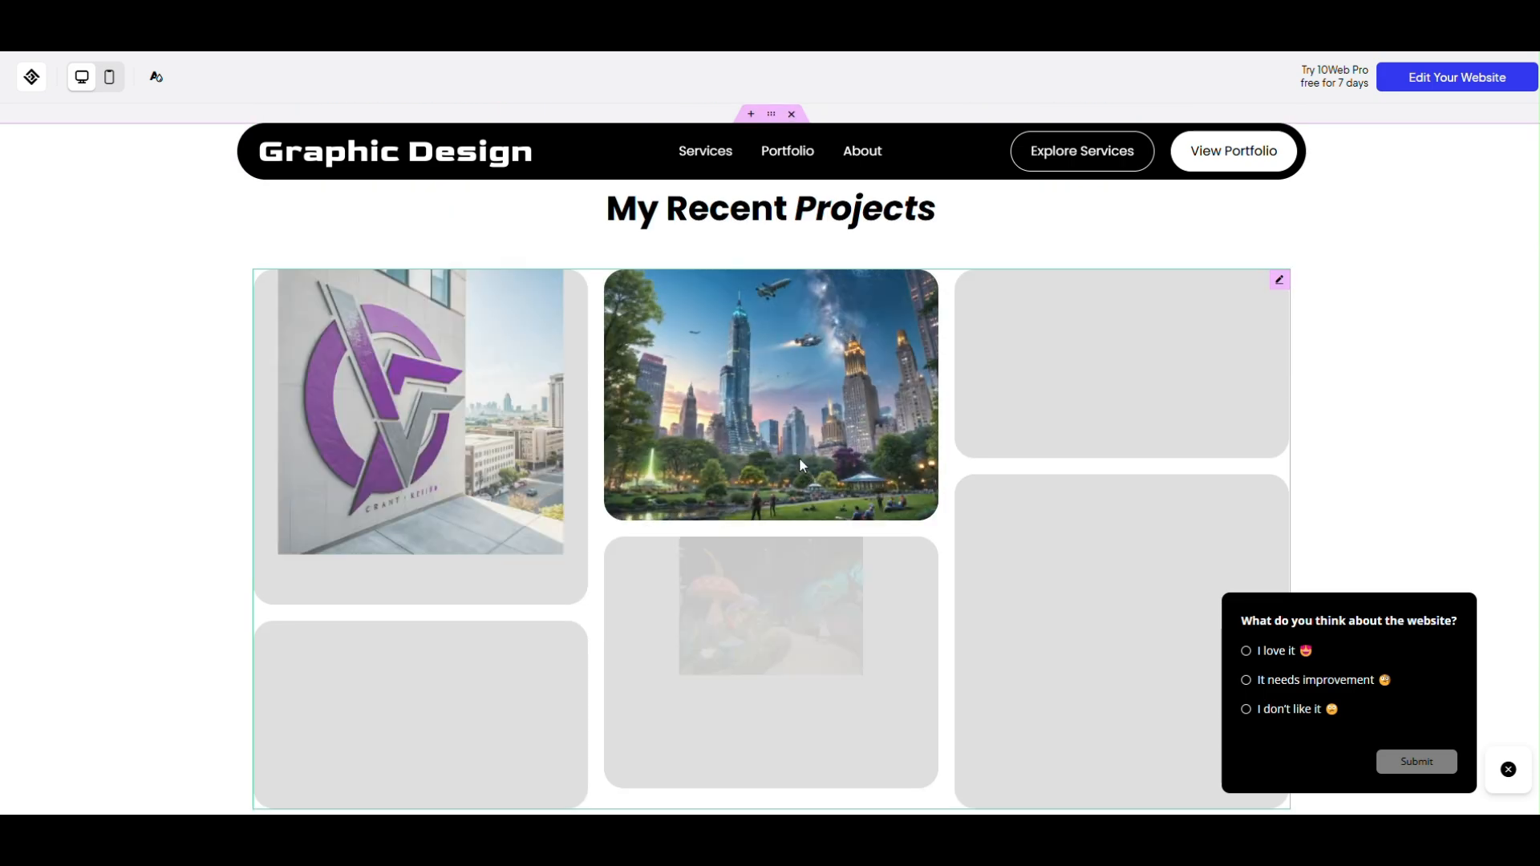
pyautogui.scroll(4, 1115, 416)
pyautogui.scroll(-5, 1085, 425)
pyautogui.scroll(-4, 1065, 446)
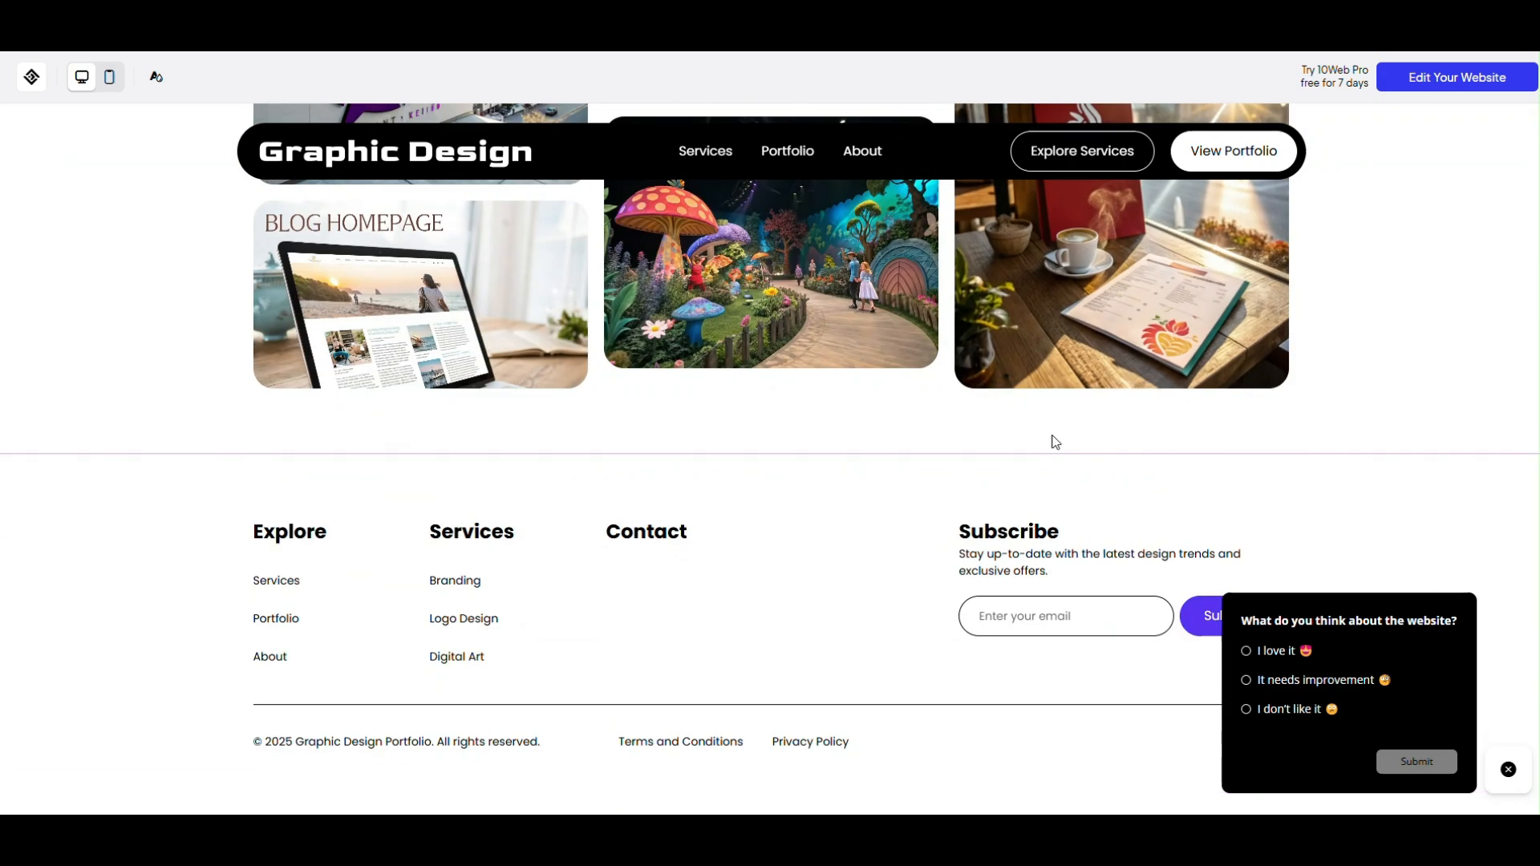
pyautogui.scroll(10, 1402, 631)
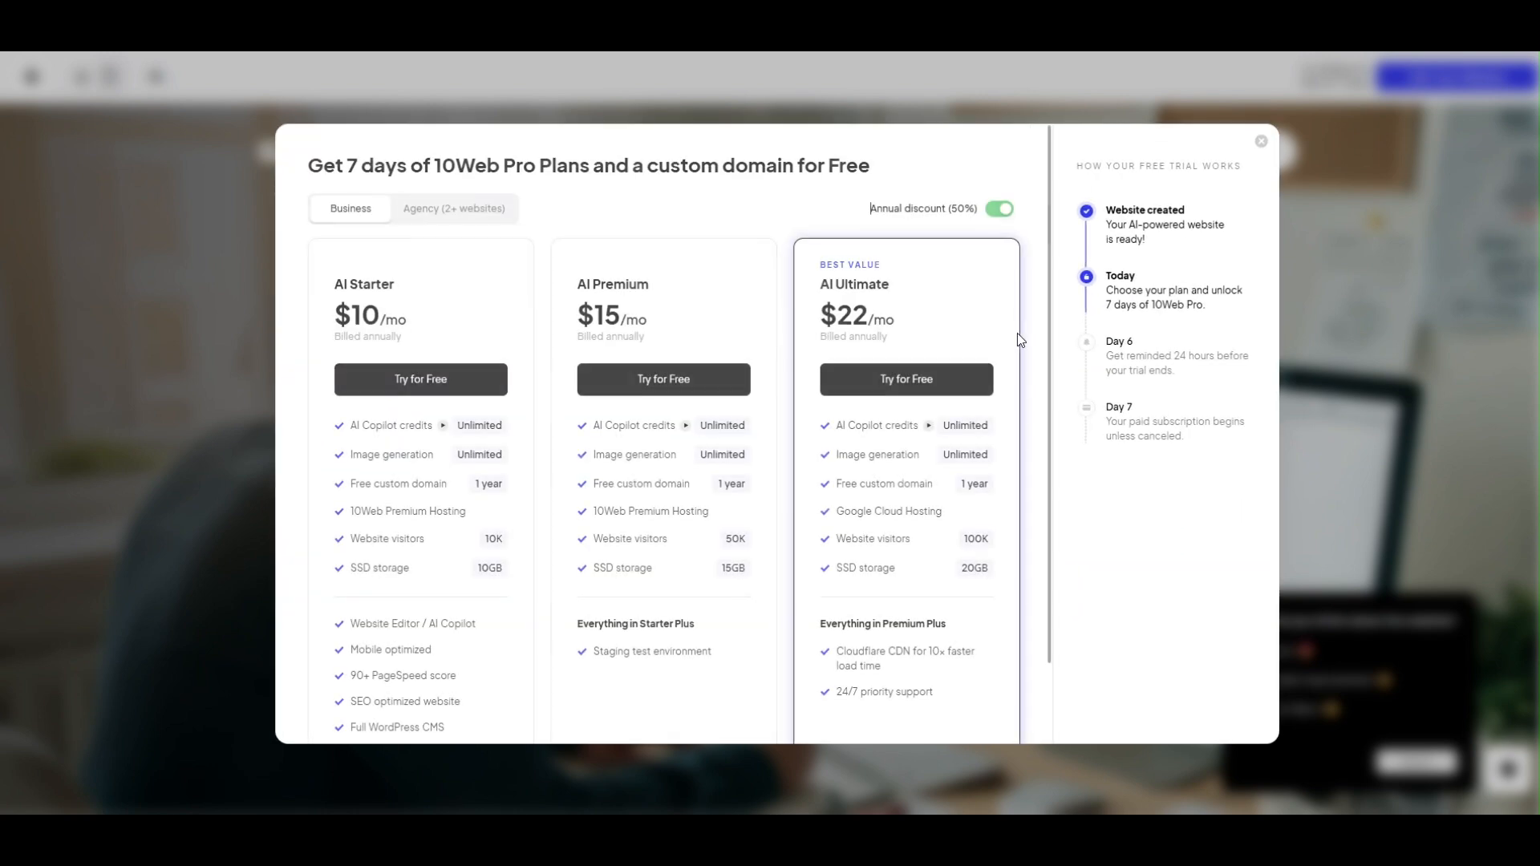
# Try to edit the Graphic Design title in the Home page header, dismissing the Pro plan offers
pyautogui.click(1261, 143)
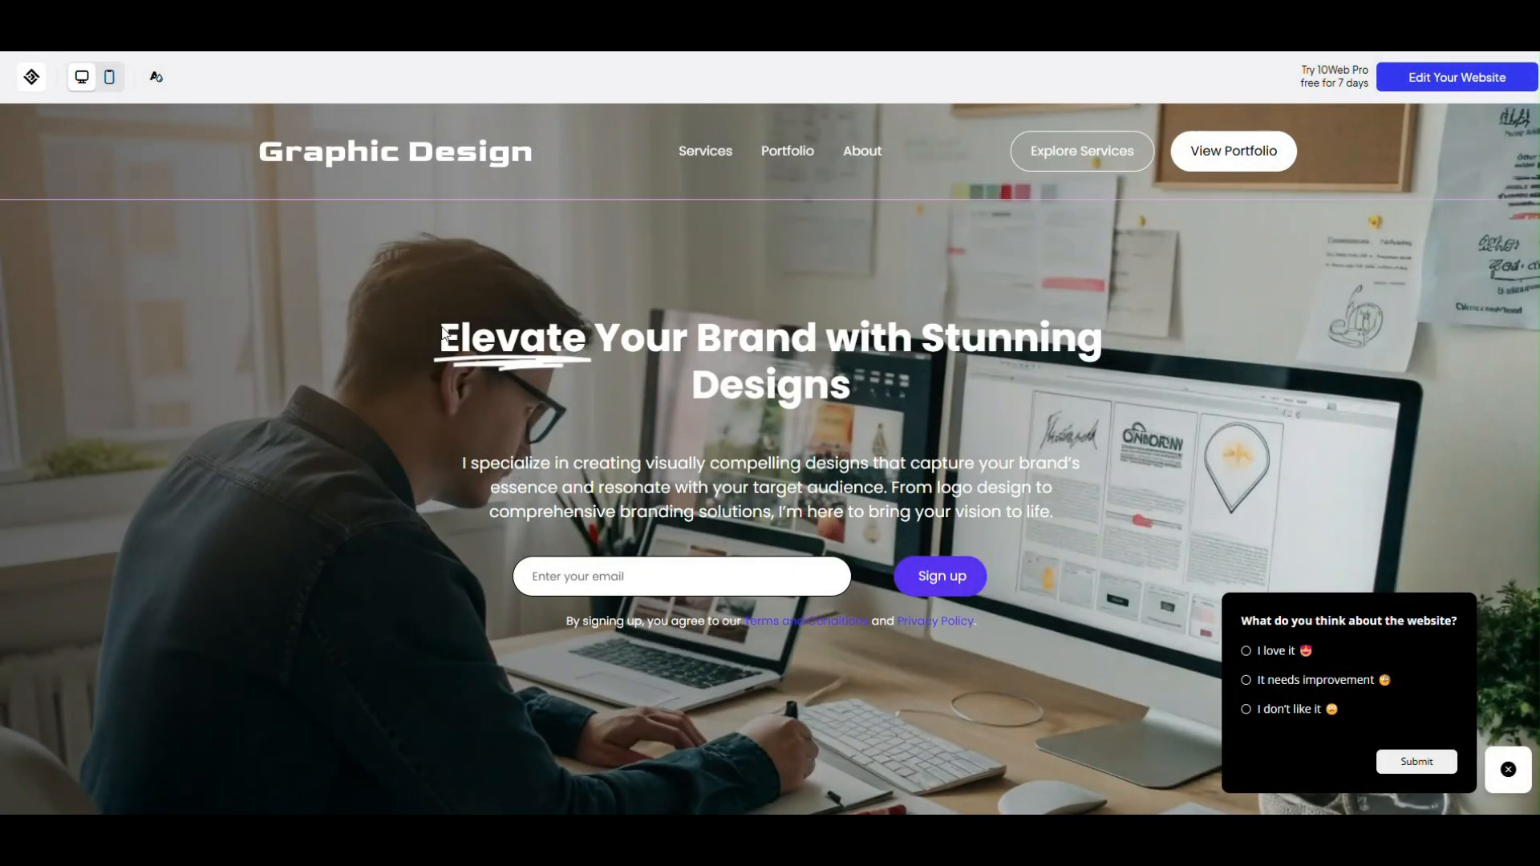
pyautogui.click(395, 153)
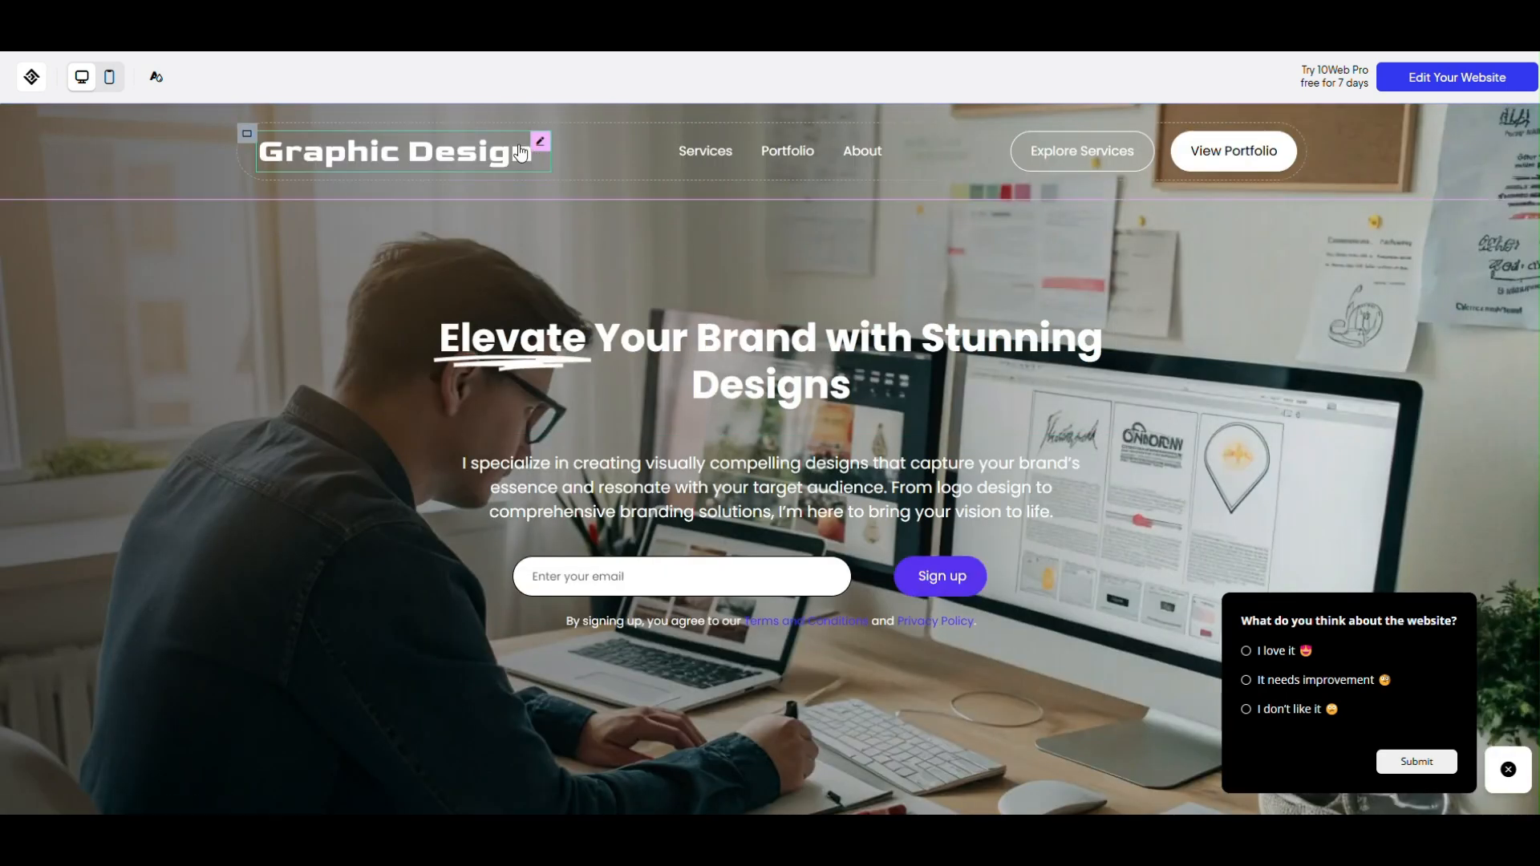
pyautogui.click(535, 140)
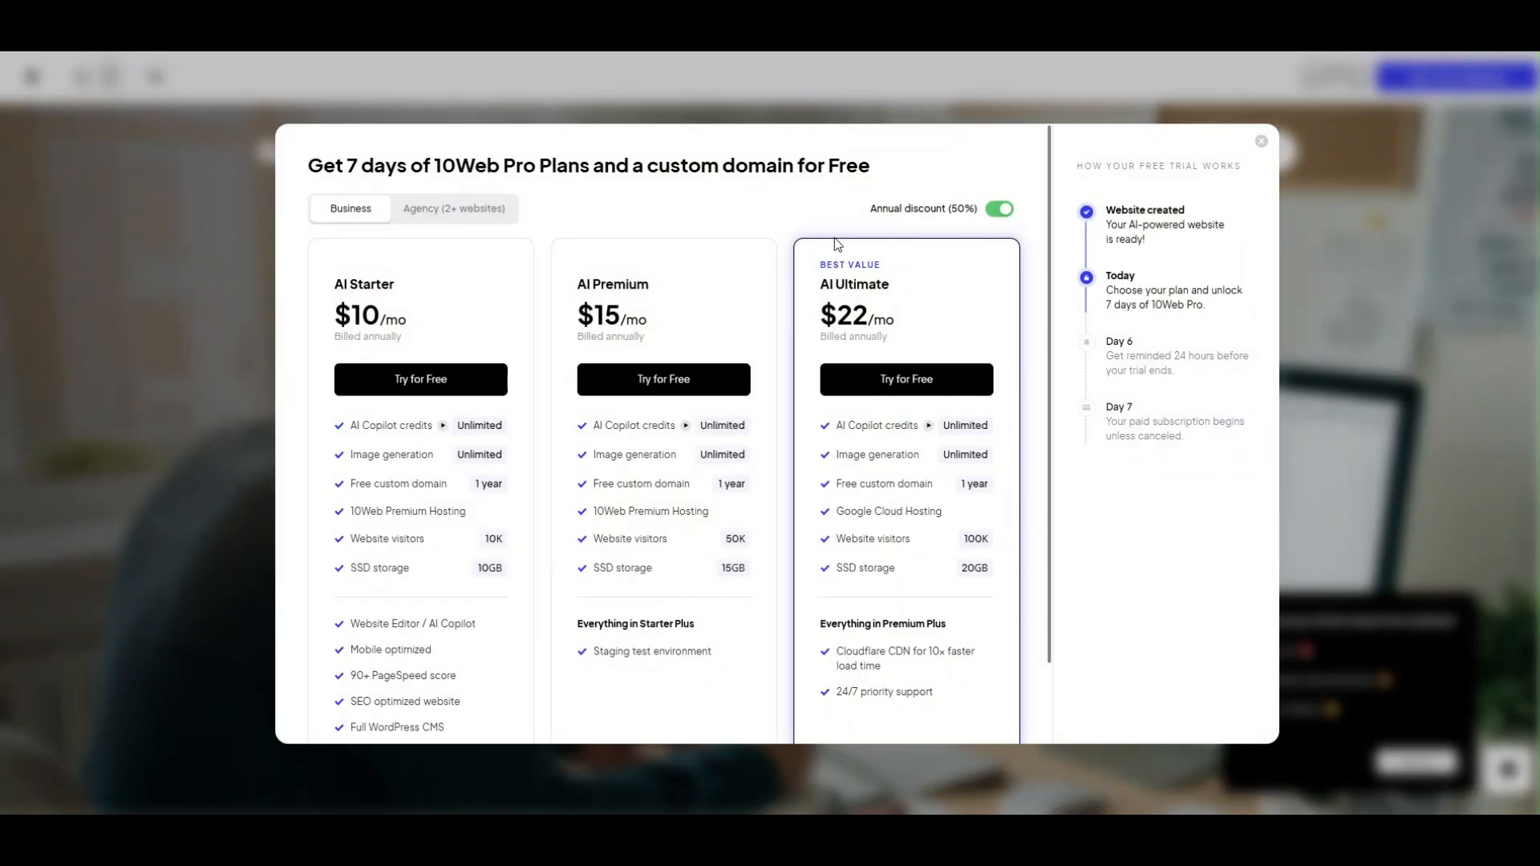
pyautogui.click(1260, 142)
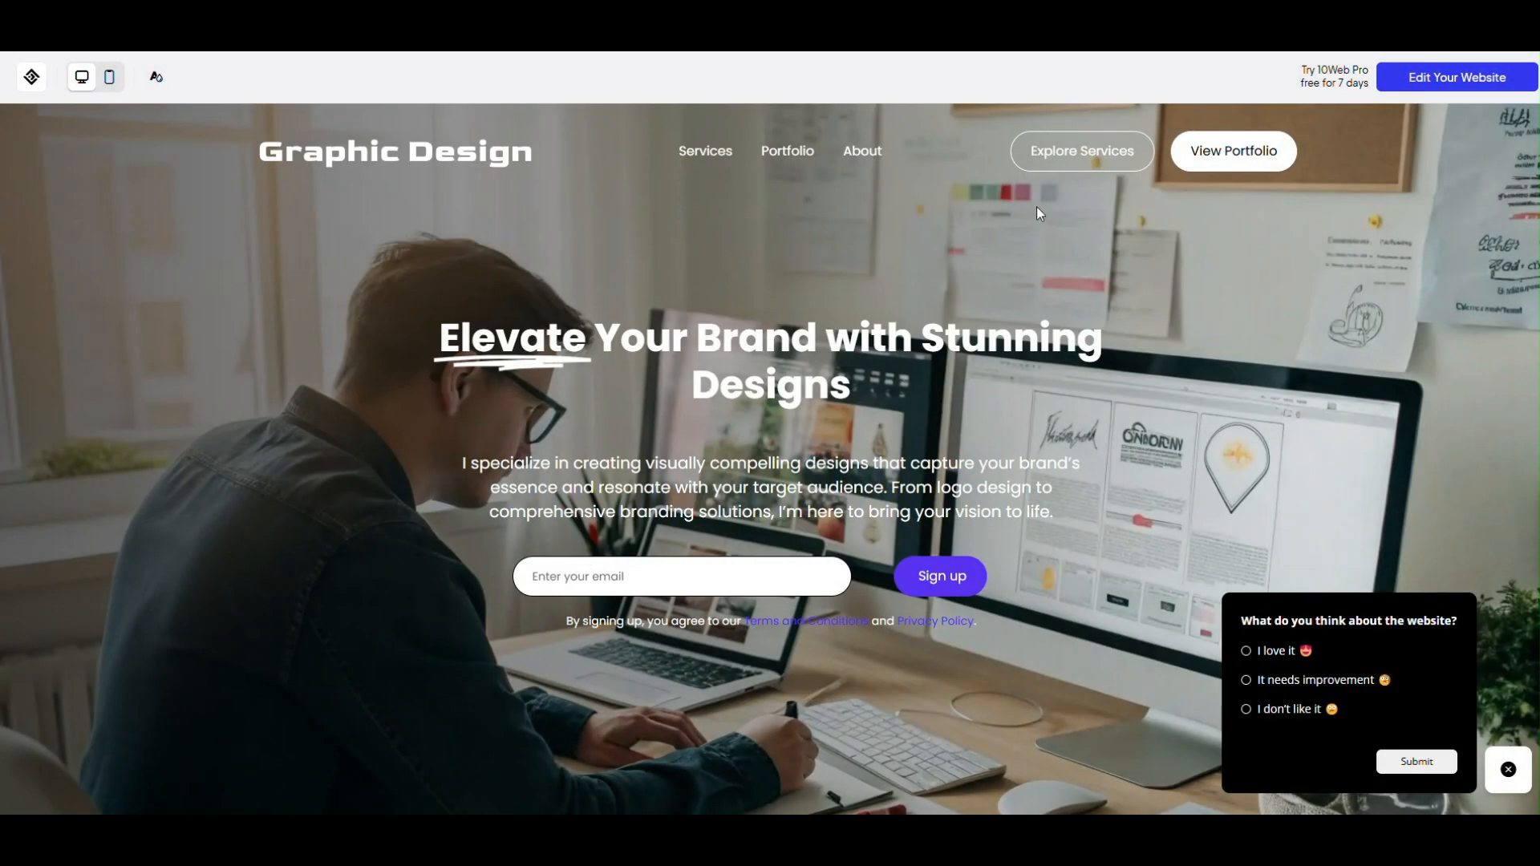
# Open the Portfolio page and the Services page, and review their projects and service cards
pyautogui.click(783, 163)
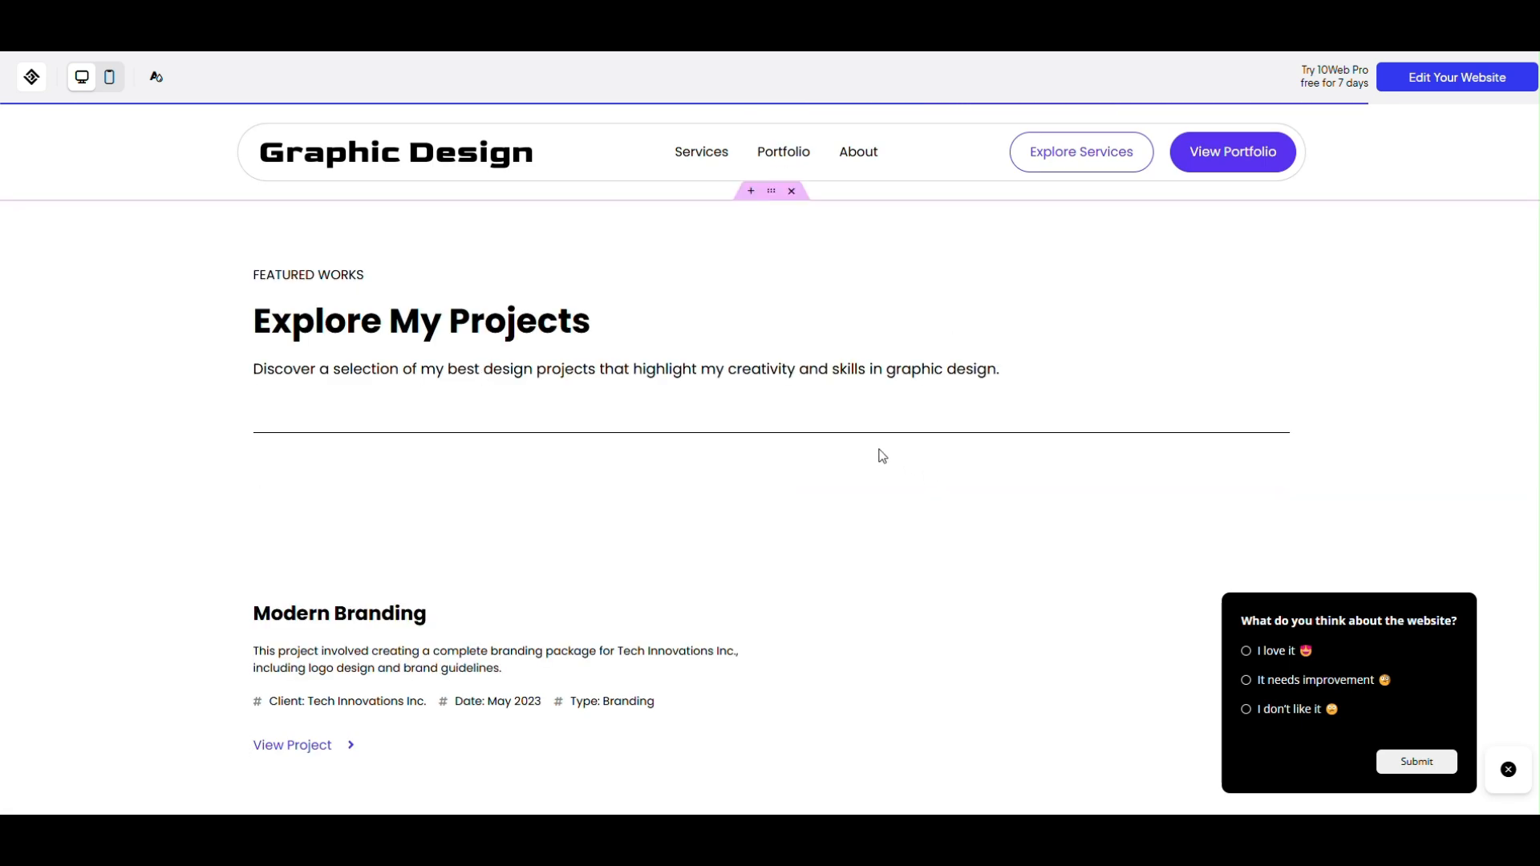
pyautogui.scroll(-6, 877, 454)
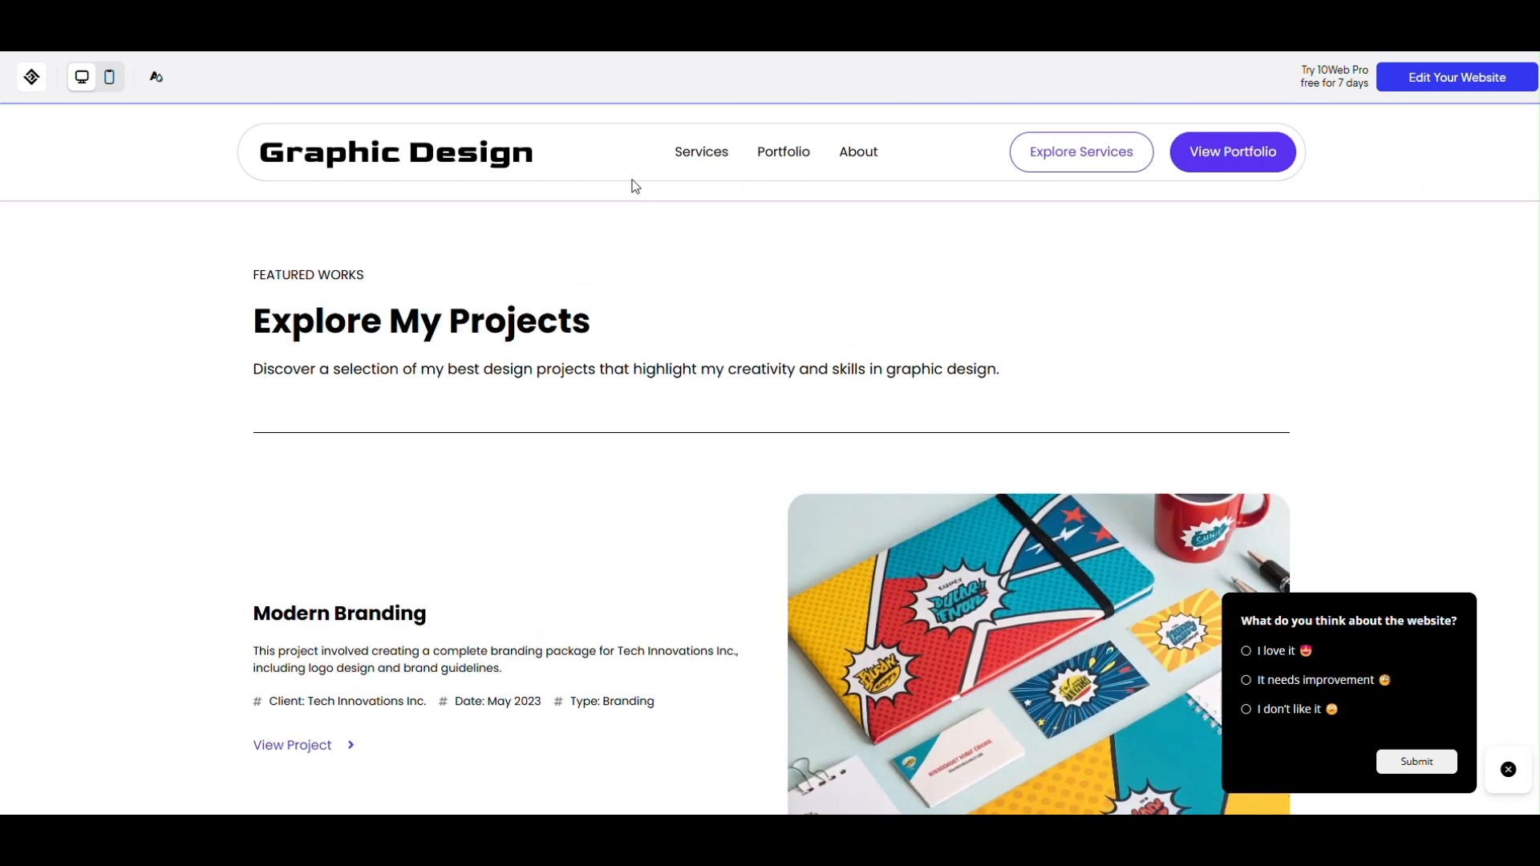
pyautogui.click(688, 153)
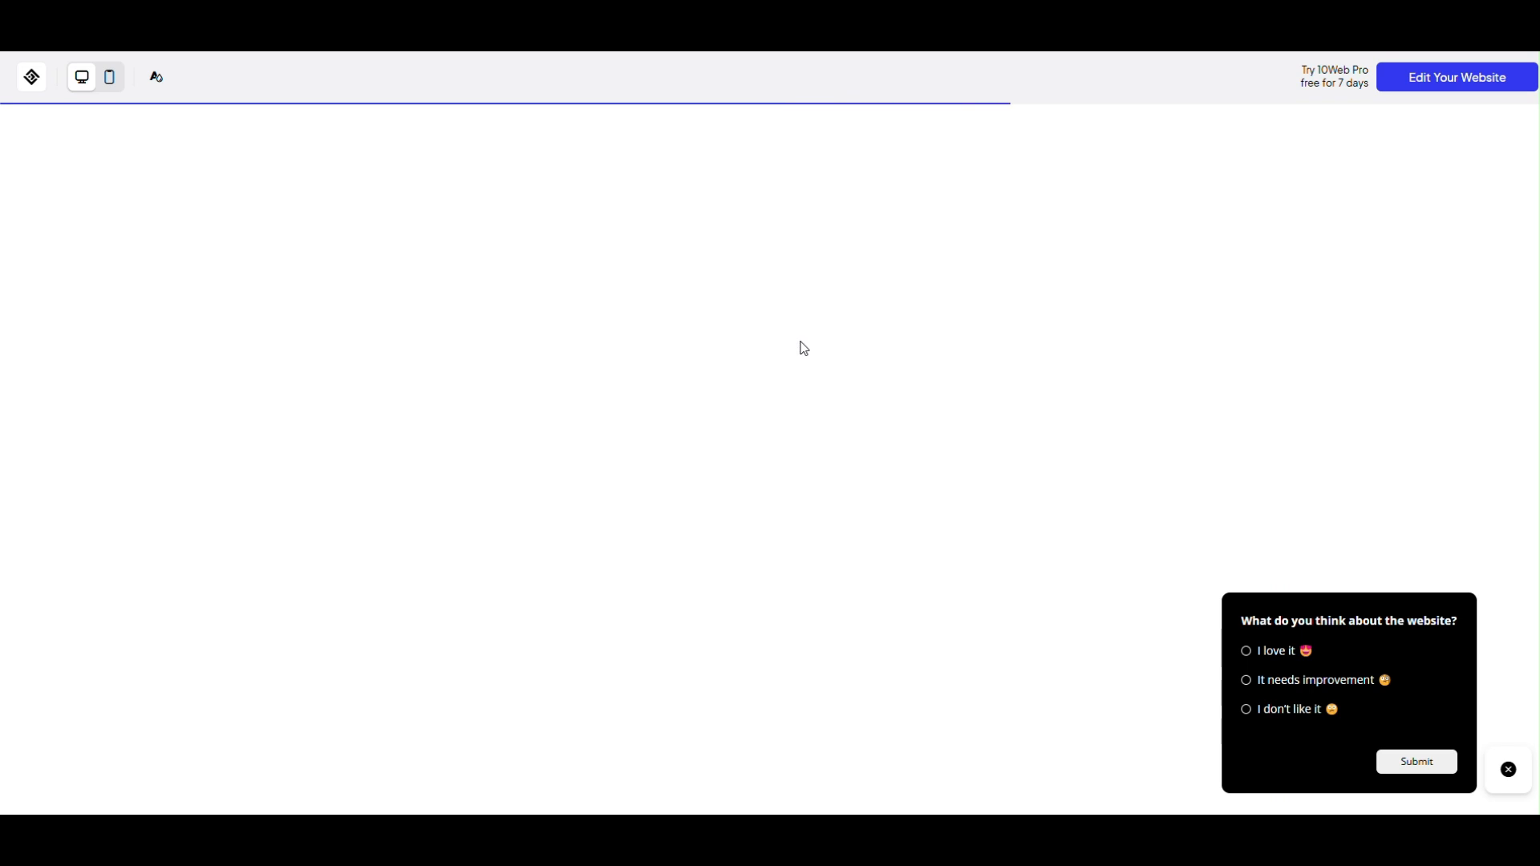
pyautogui.scroll(-10, 1241, 412)
pyautogui.scroll(-8, 1143, 418)
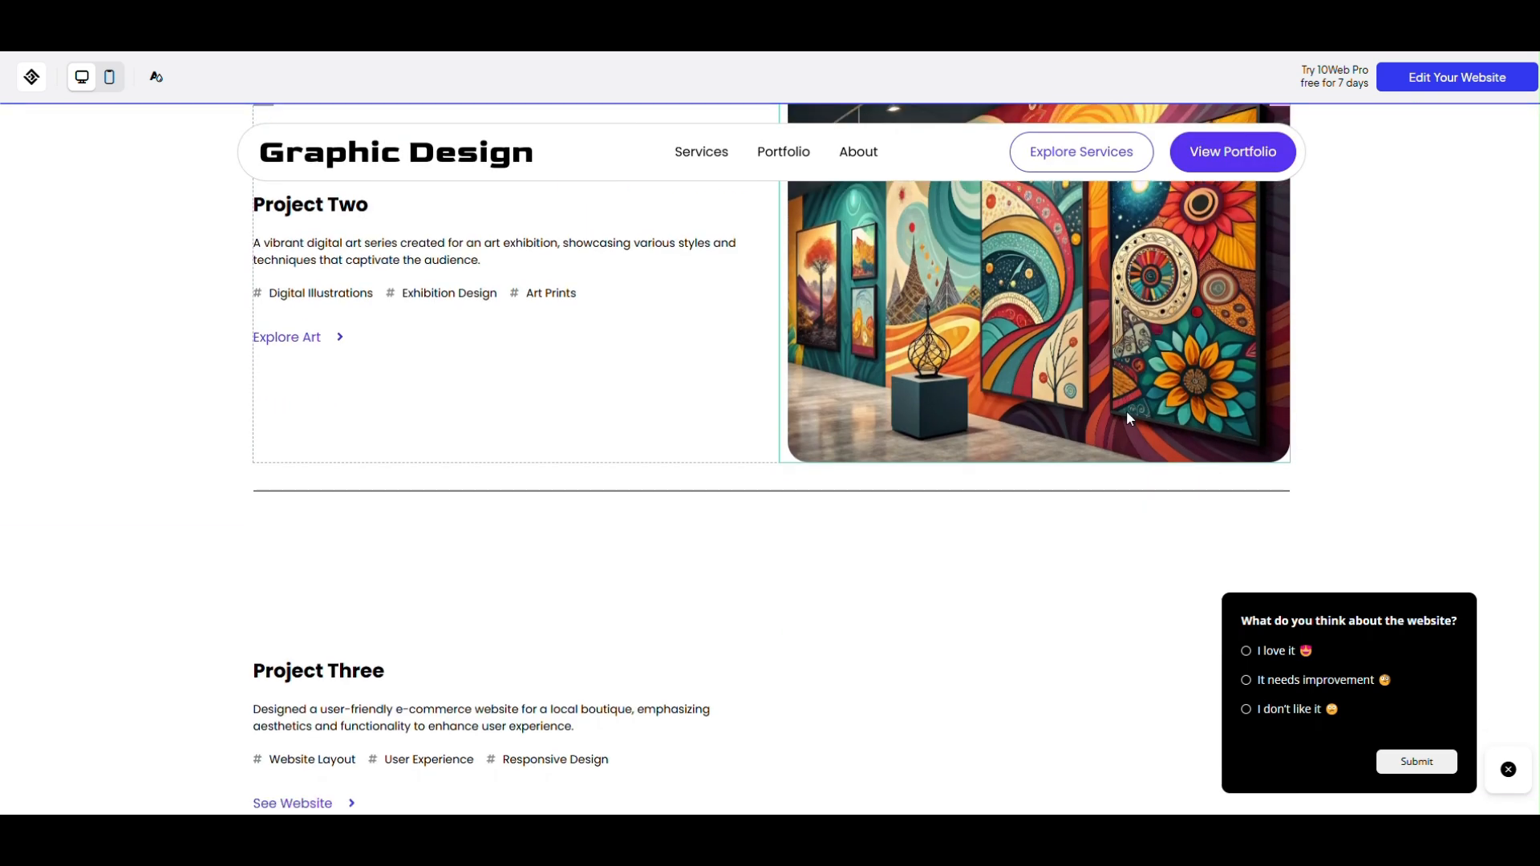
pyautogui.scroll(15, 1121, 430)
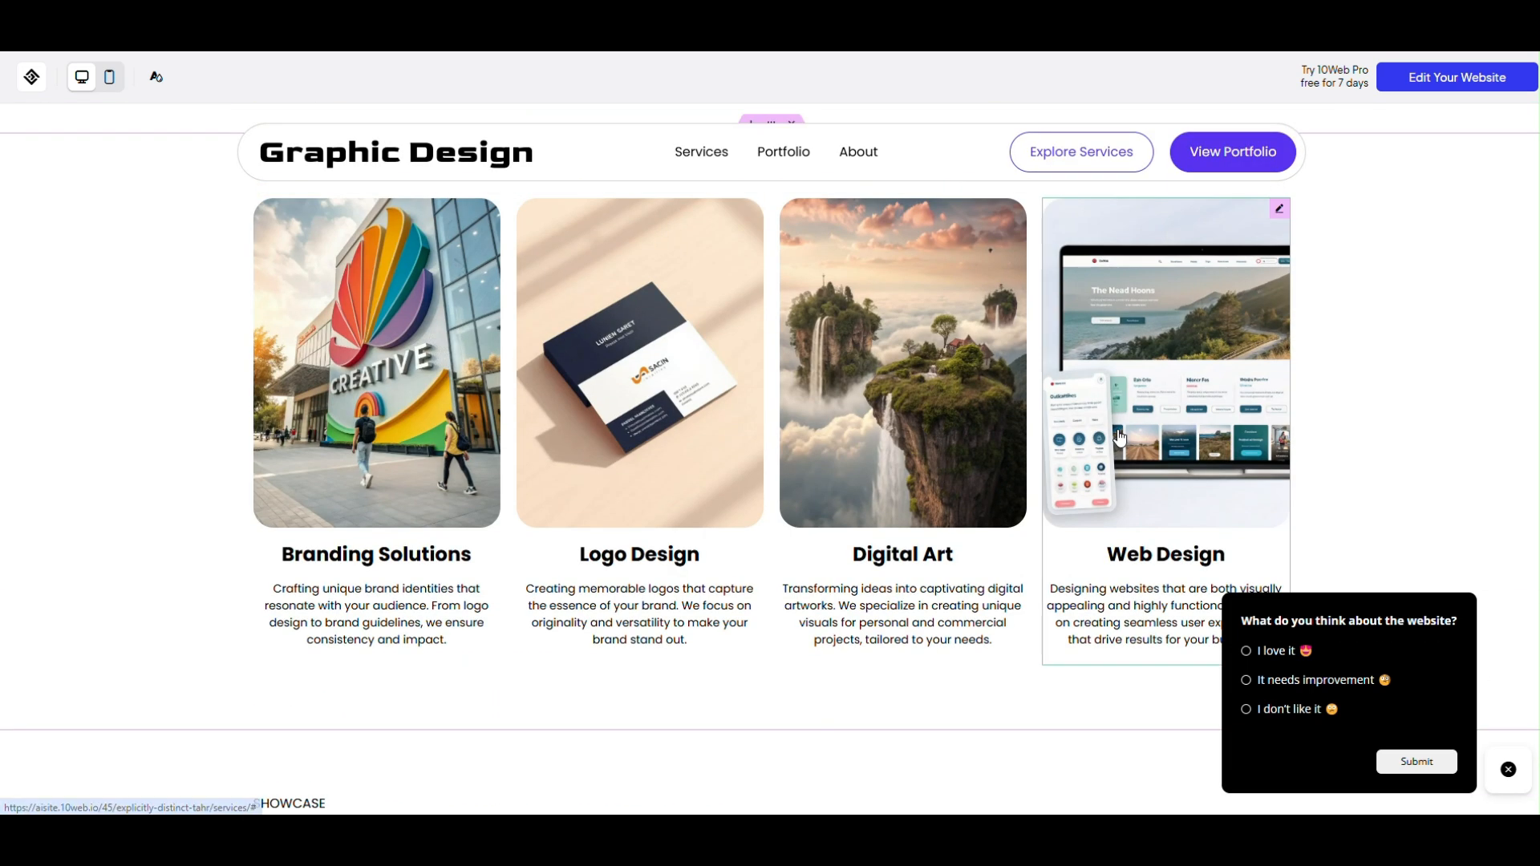
pyautogui.scroll(1, 1121, 436)
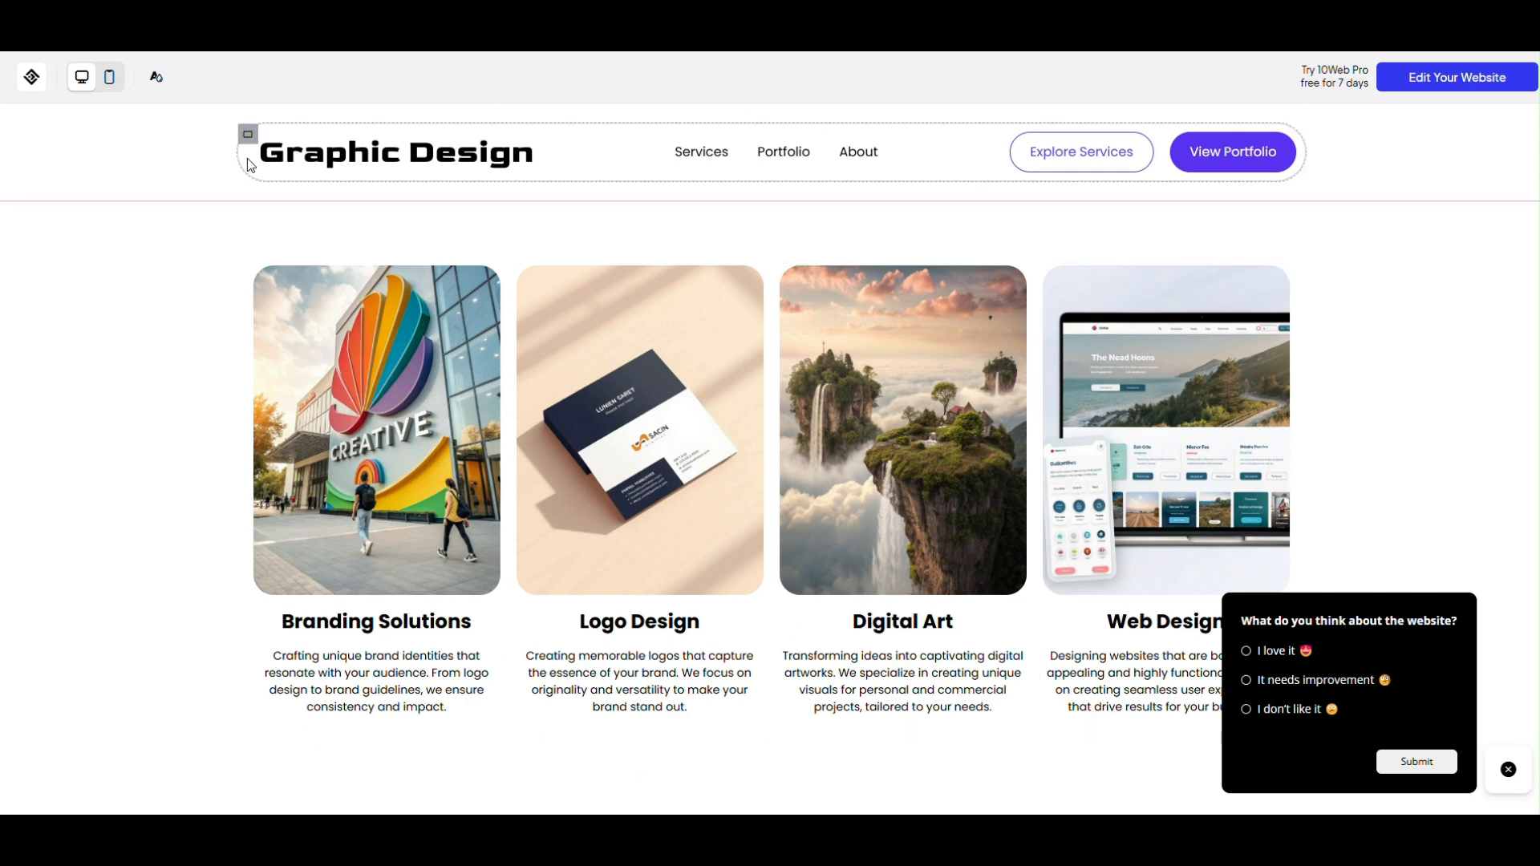
# Try to edit the site title in the Services page header, and dismiss the Pro plan offer
pyautogui.click(535, 146)
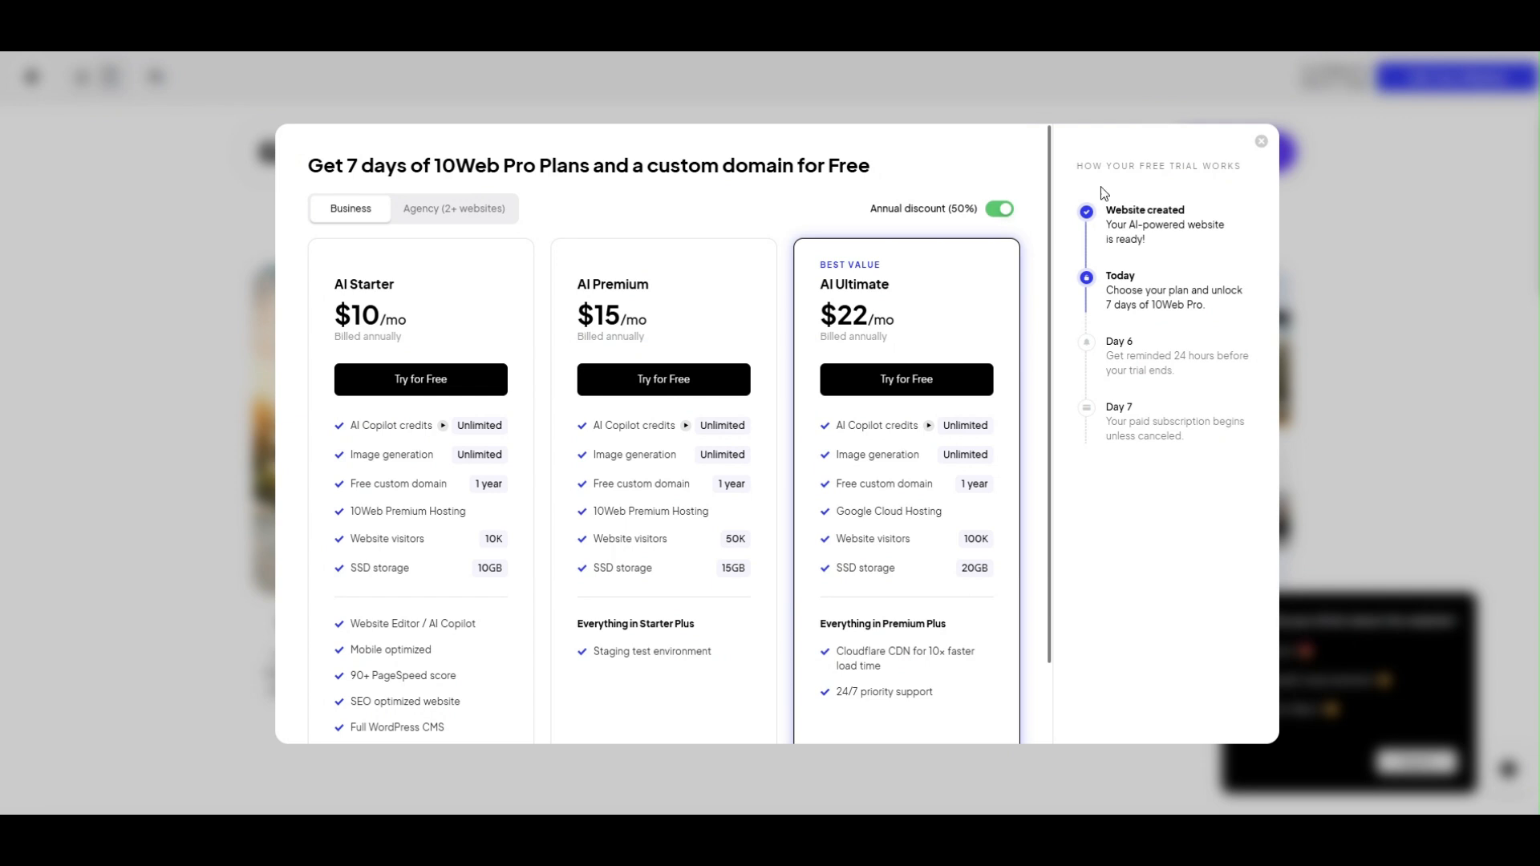
pyautogui.click(1259, 142)
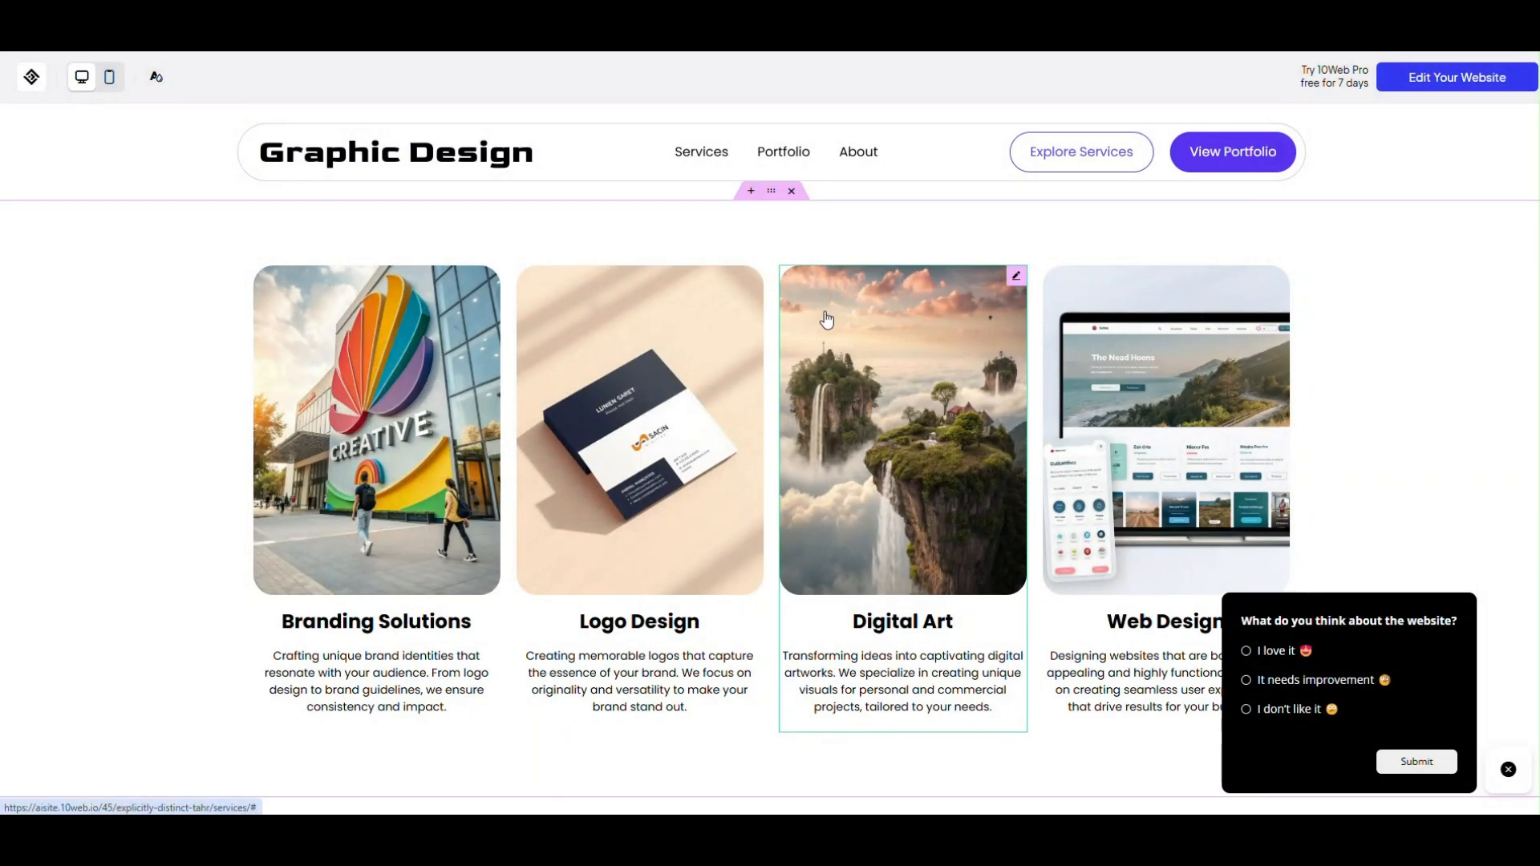